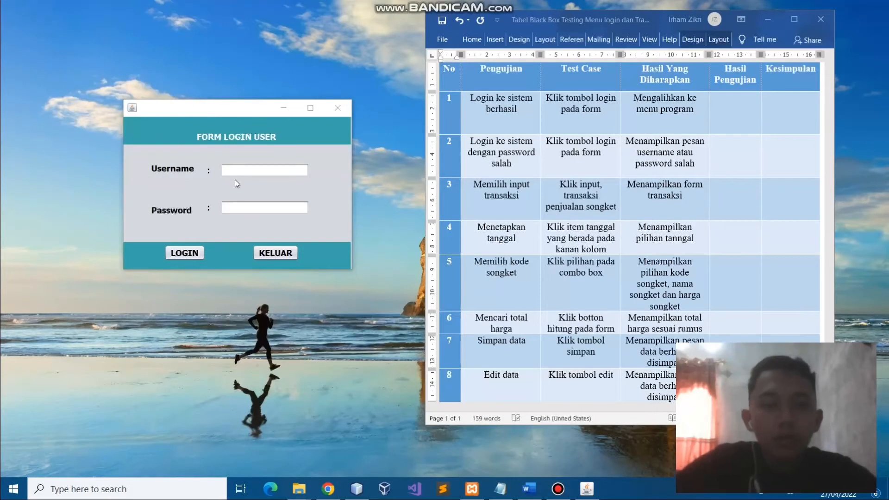
Log in to Form Login User with the valid username and password, then acknowledge the success message
click(238, 175)
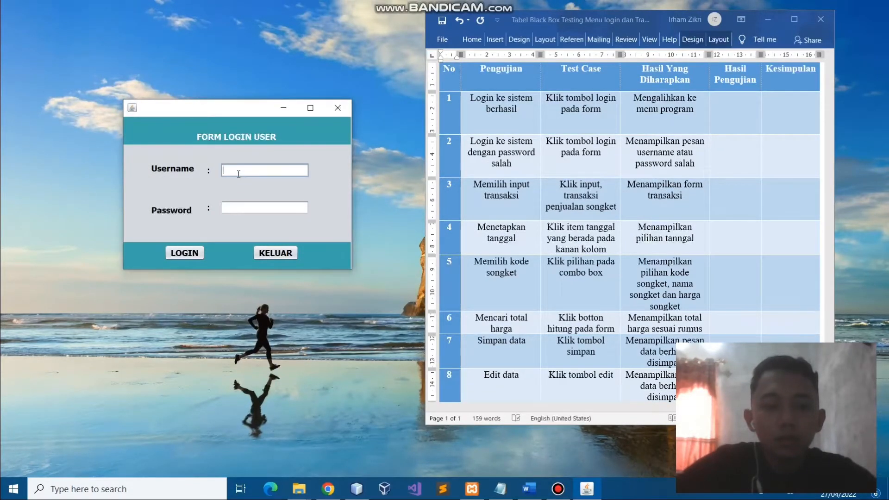
text(admin)
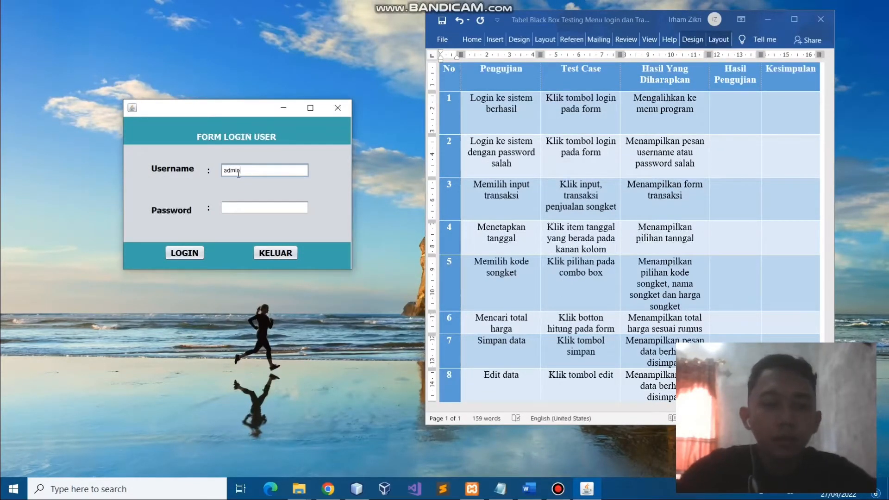
click(238, 209)
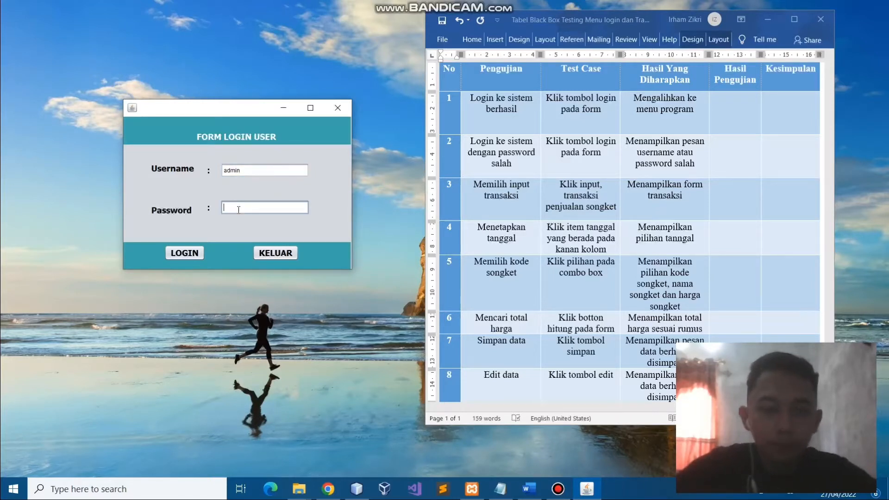
text(****)
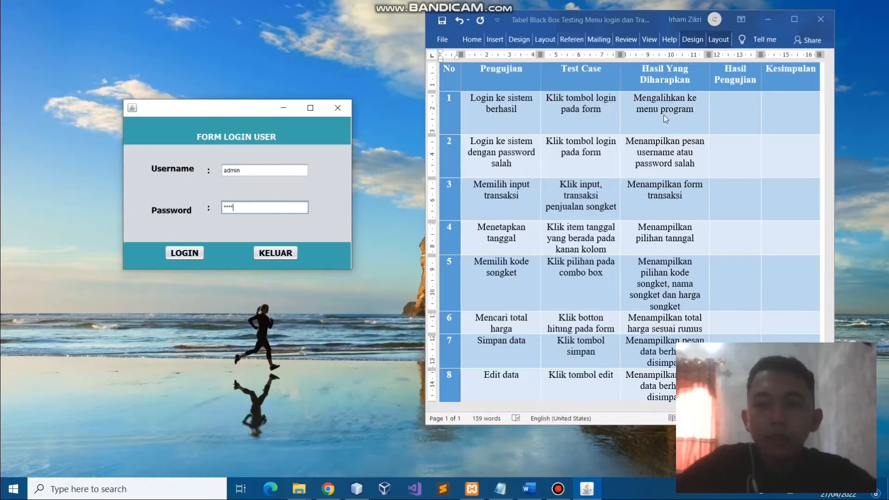
click(190, 256)
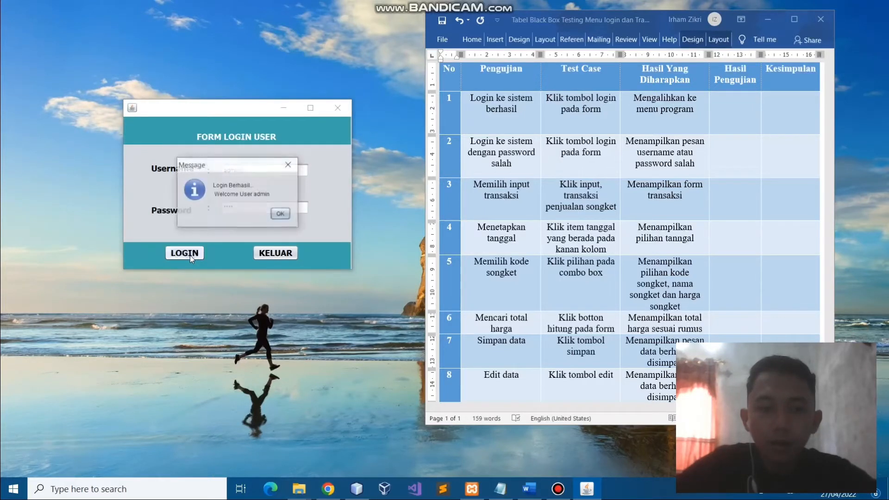
click(280, 214)
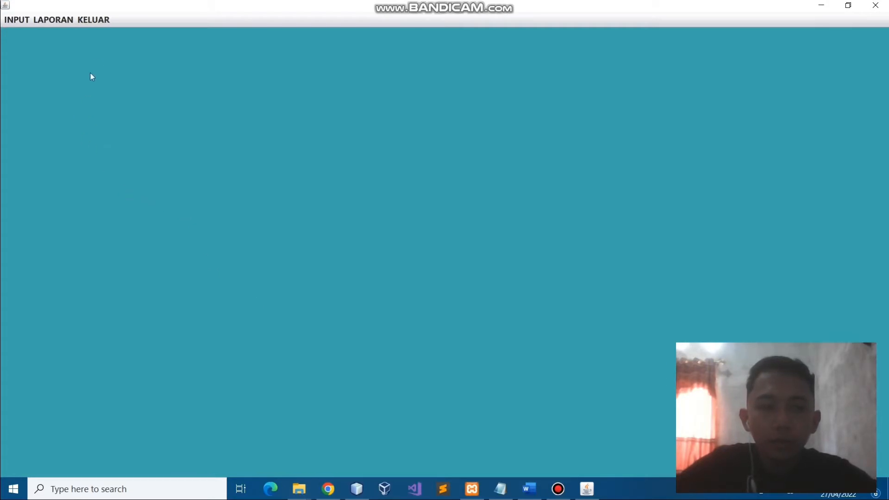
Close the app's main window and enter 'valid' in row 1's Hasil Pengujian cell
click(93, 21)
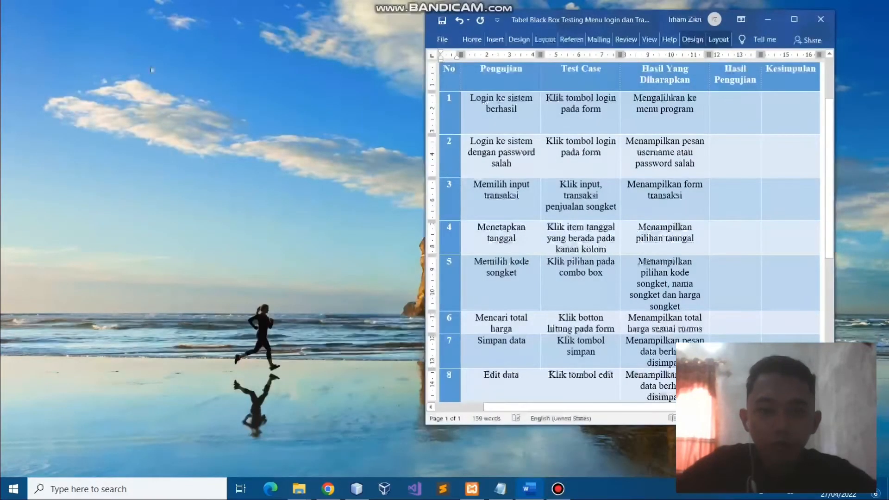
click(735, 121)
text(valid)
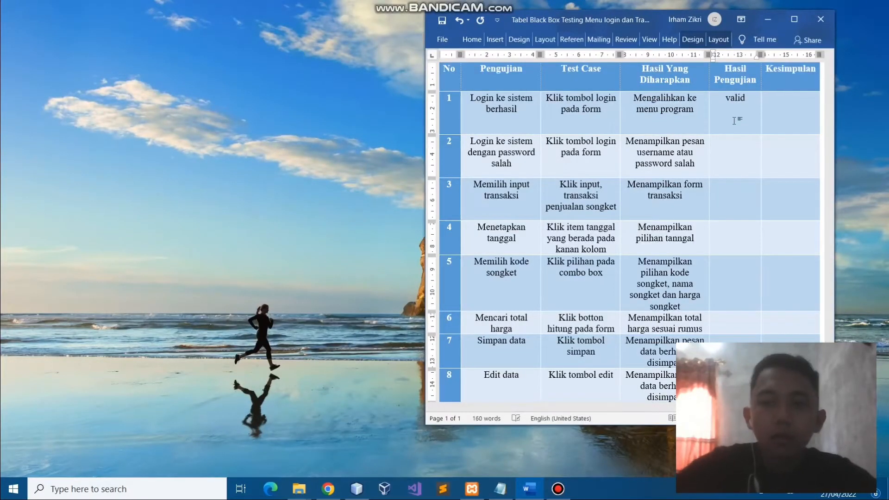
key(Down)
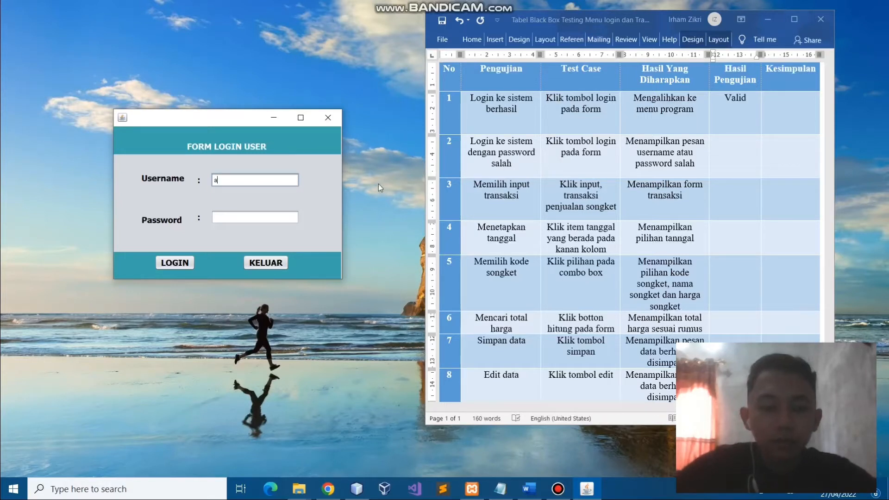
Attempt a login with a wrong password, then record 'valid' for test 2 in Word
text(admin)
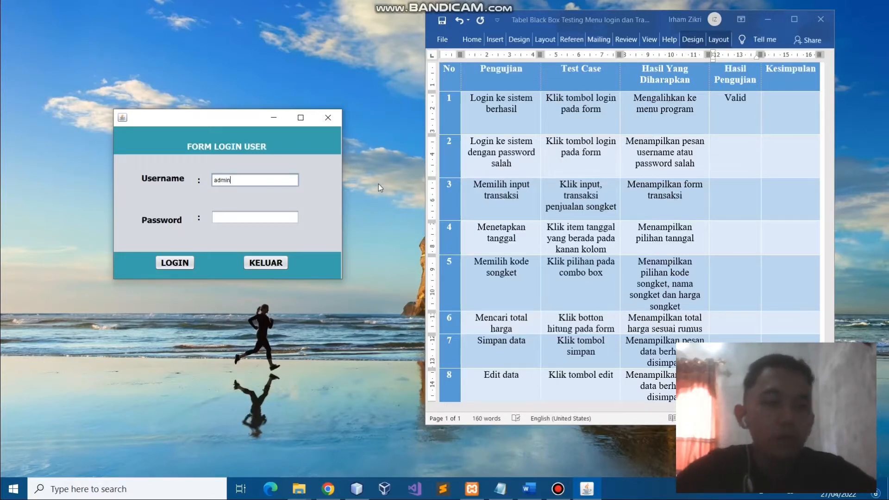
click(236, 221)
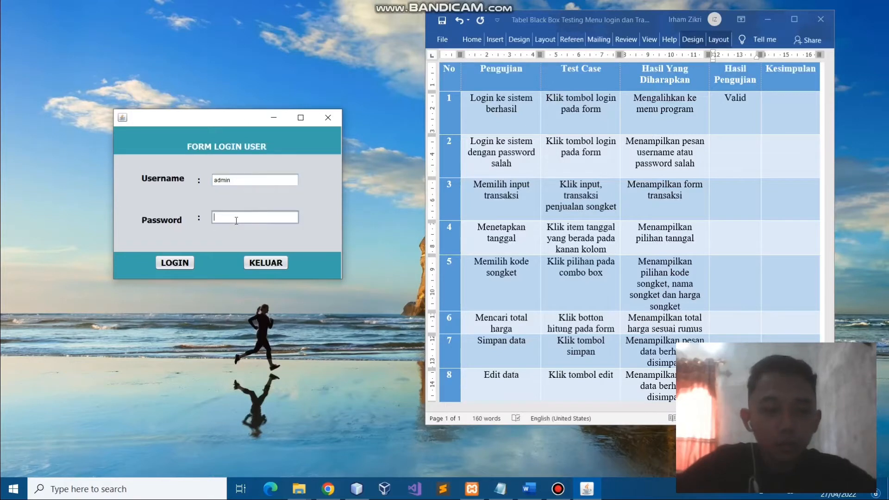
text(ad)
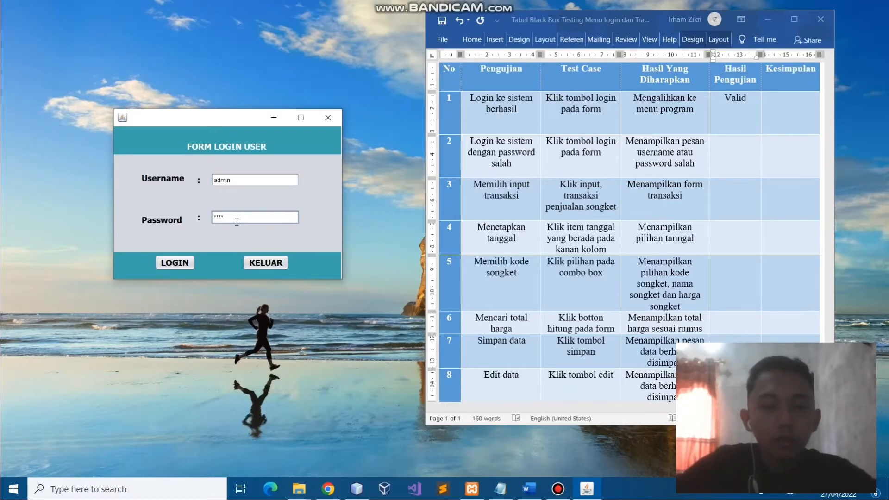
click(180, 265)
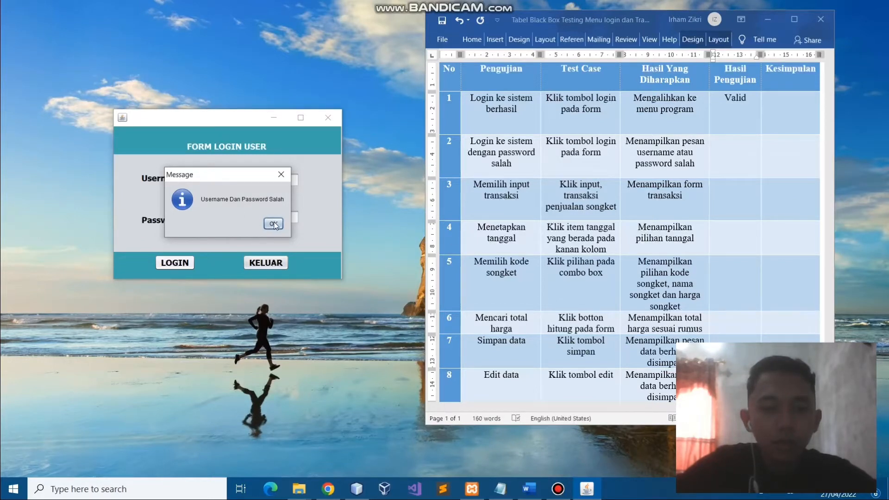
click(730, 159)
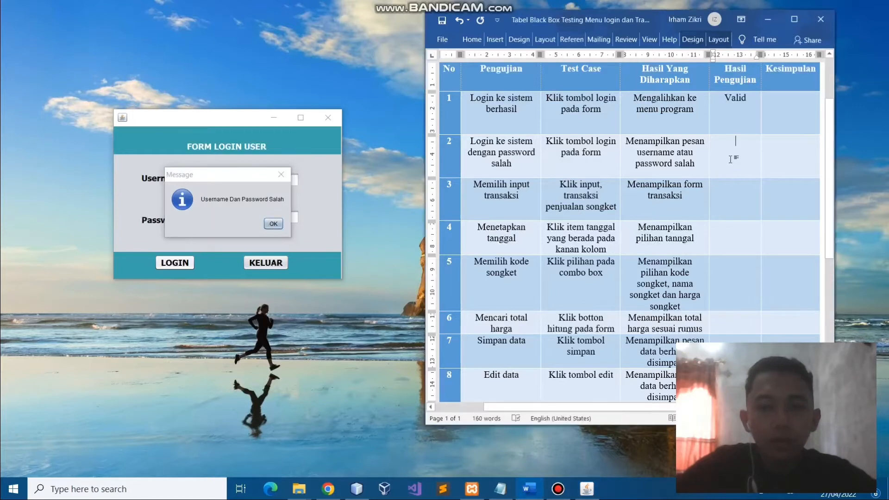
text(valid)
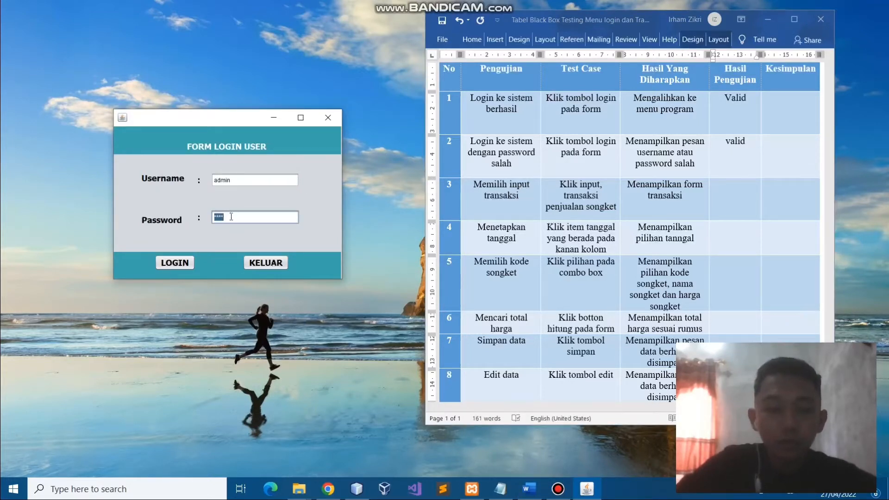
Log in with the correct password and open Input Transaksi Penjualan Songket from the INPUT menu
text(*)
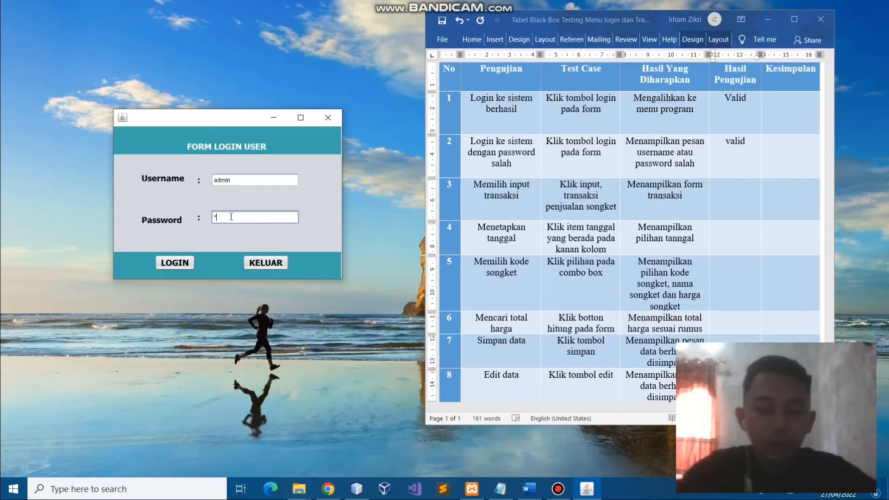
text(**)
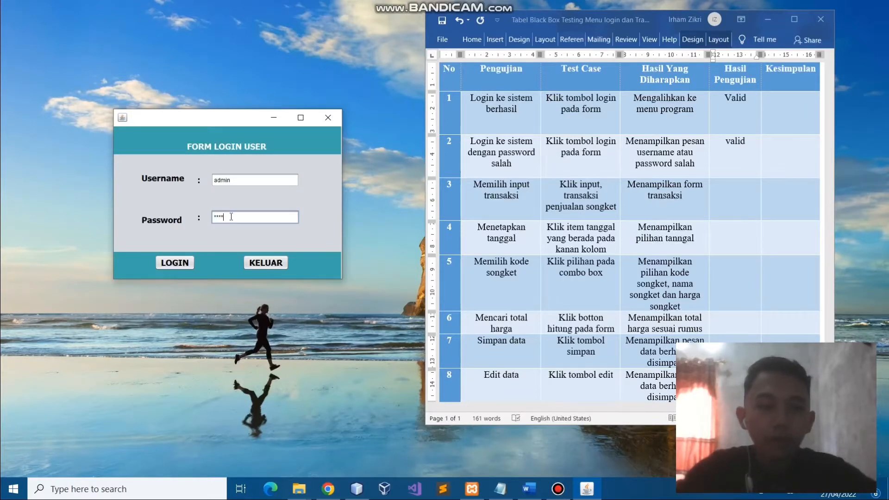
click(175, 262)
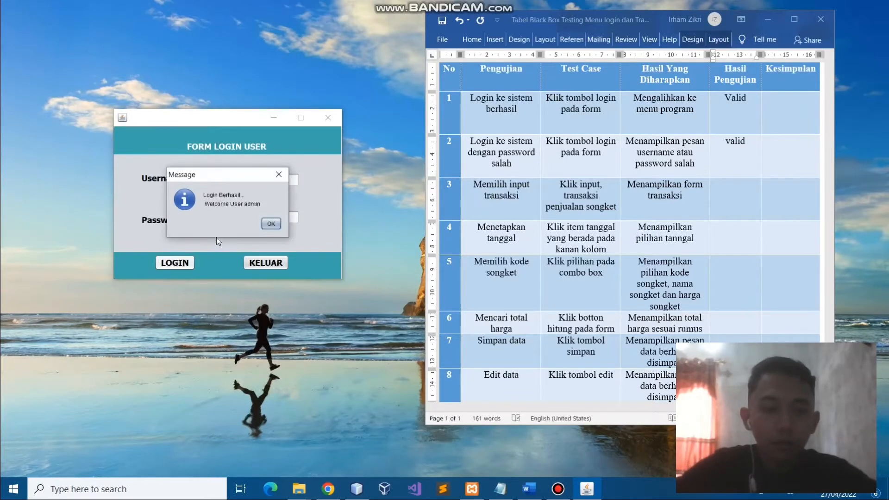
click(269, 224)
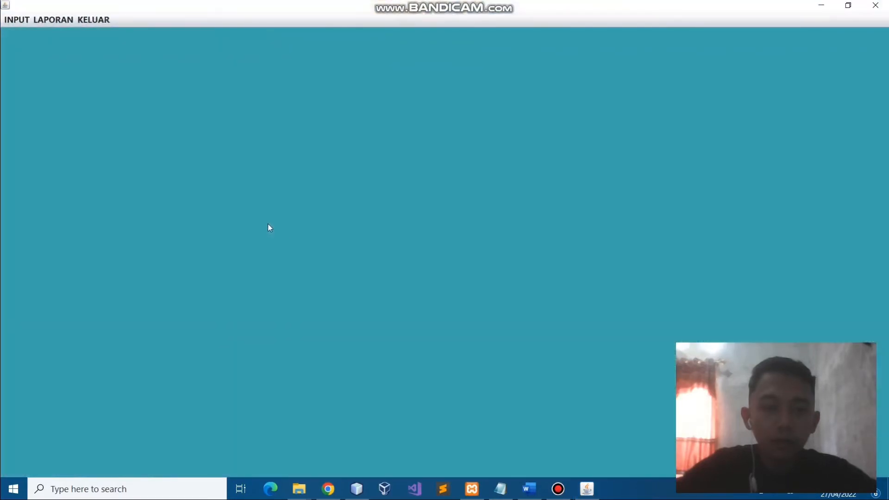
key(alt+Tab)
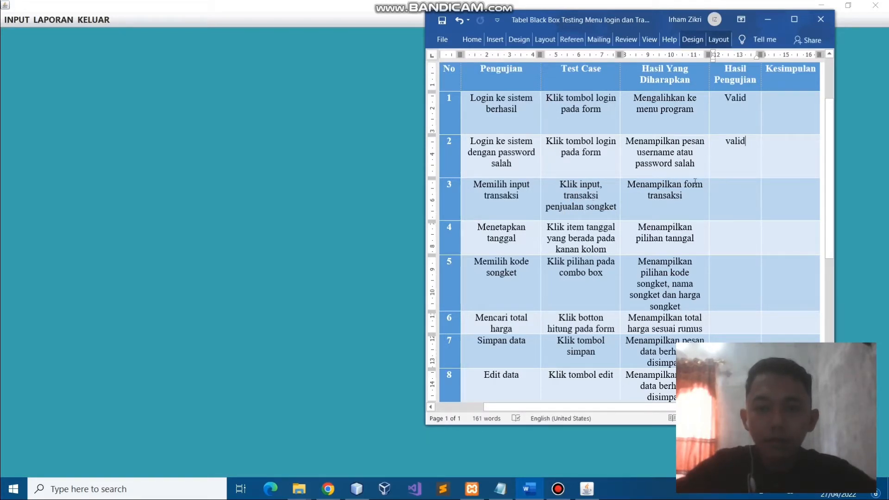
click(17, 19)
click(25, 33)
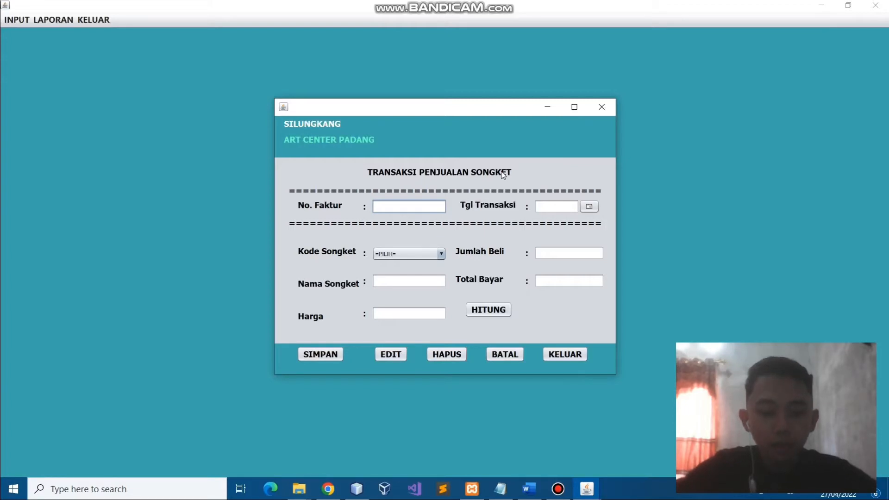
Record 'valid' for test 3 in Word, then return to the sales app's main window
key(alt+Tab)
key(alt+Tab)
key(Tab)
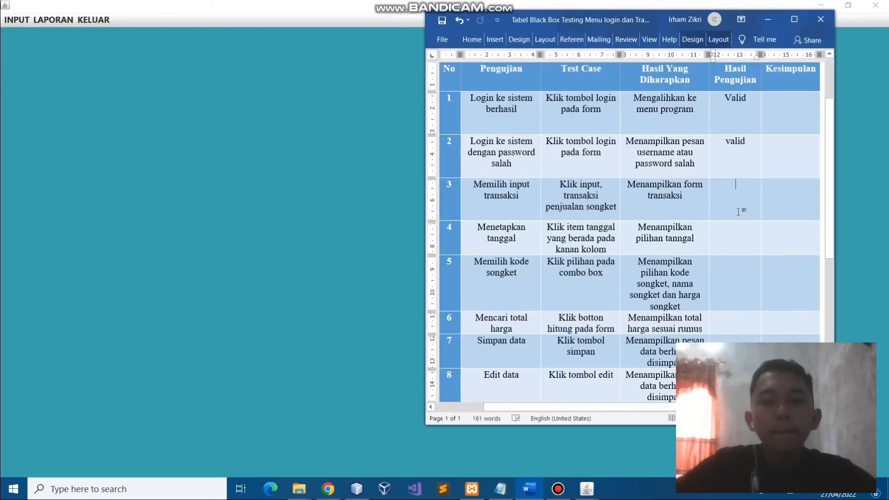
click(737, 211)
text(valid)
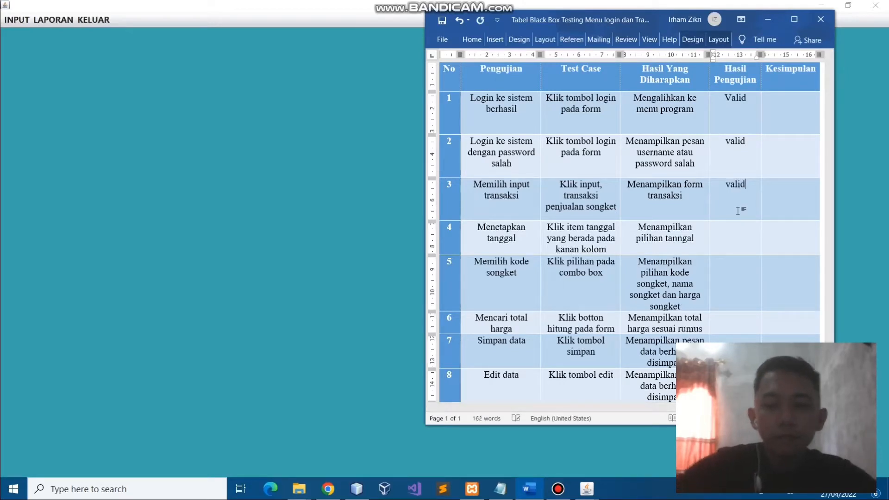
click(737, 230)
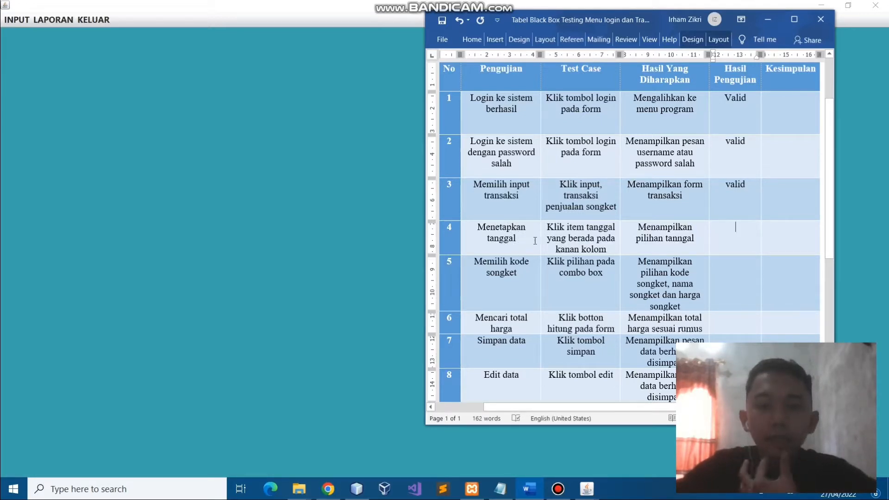
click(24, 21)
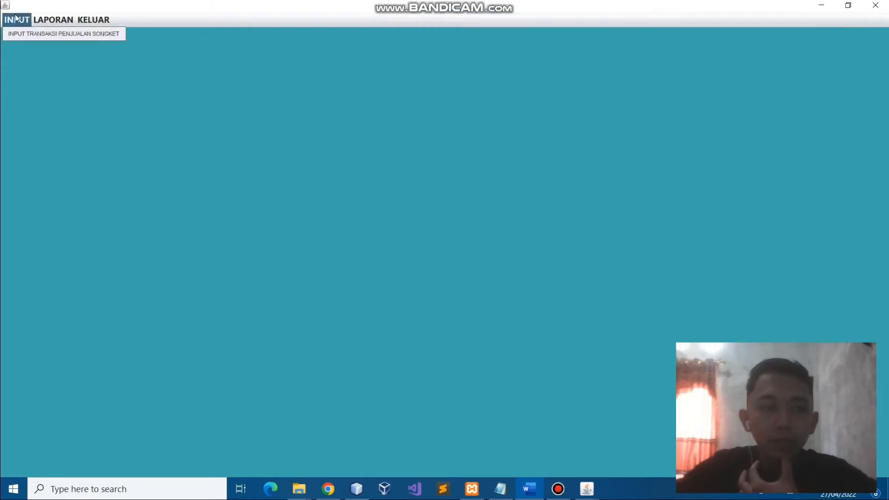
Open Input Transaksi Penjualan Songket and place the form on the left beside Word
click(25, 21)
click(30, 35)
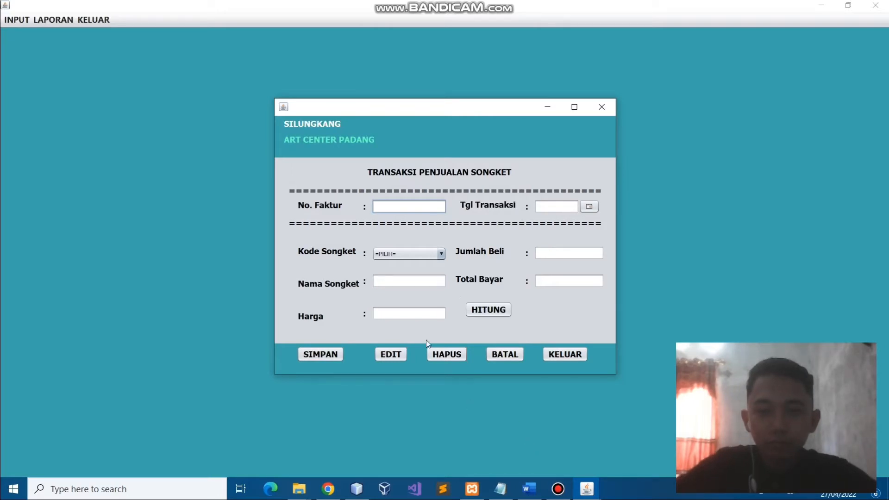
drag(453, 110, 263, 81)
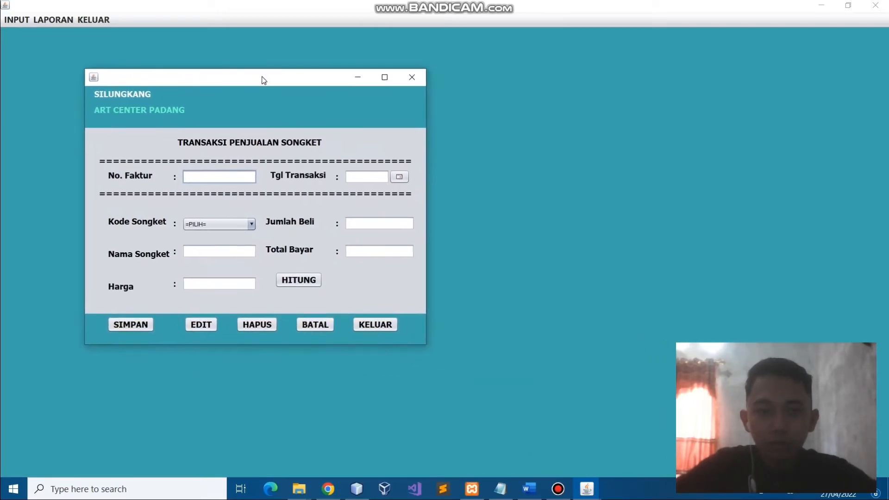
click(529, 488)
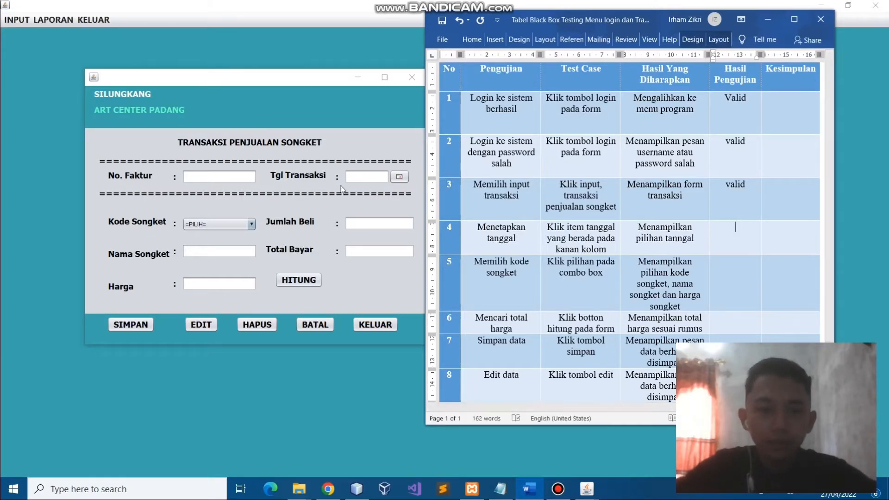
Enter invoice number 001 and bring up the Tgl Transaksi calendar
click(232, 179)
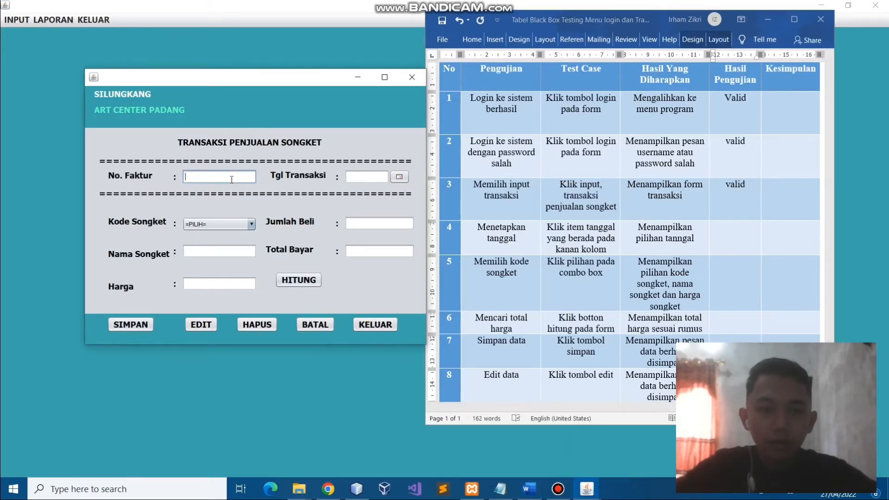
text(001)
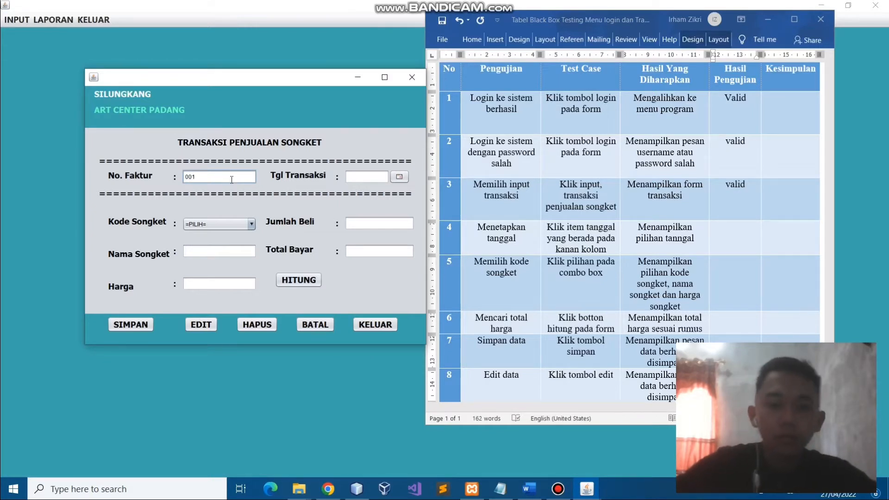
click(399, 177)
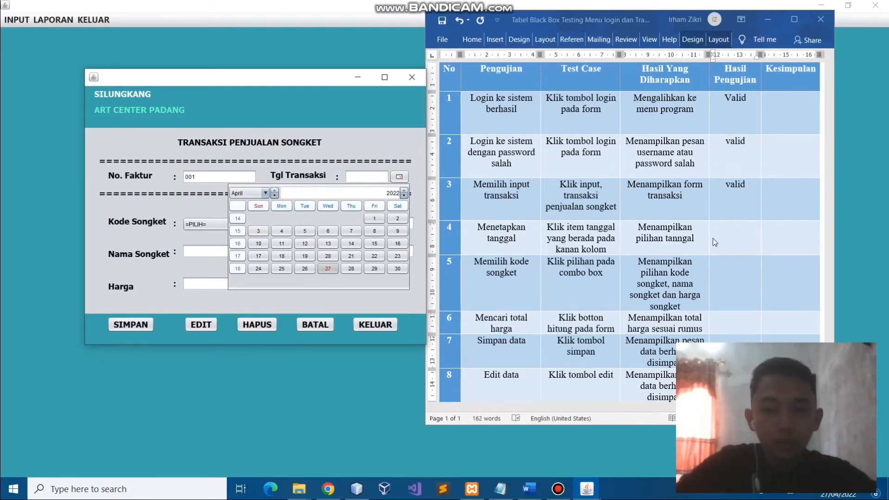
Enter 'valid' in row 4's Hasil Pengujian cell for the date-selection test
click(725, 237)
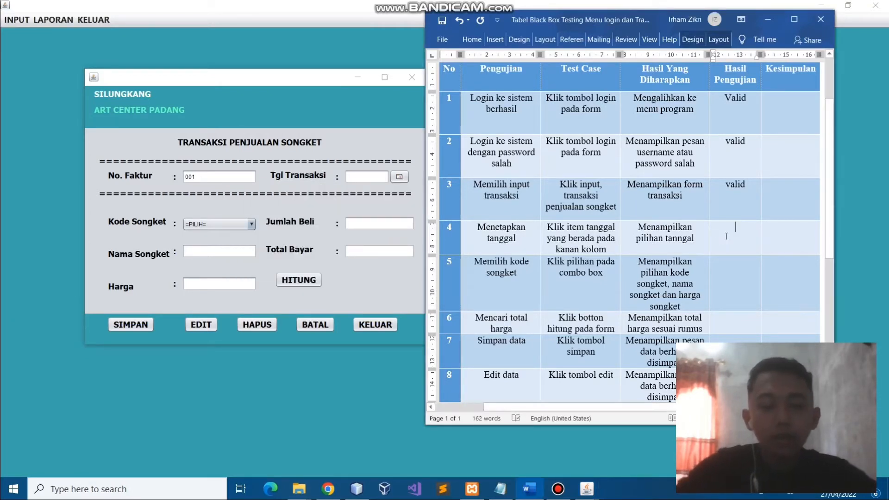
text(valid)
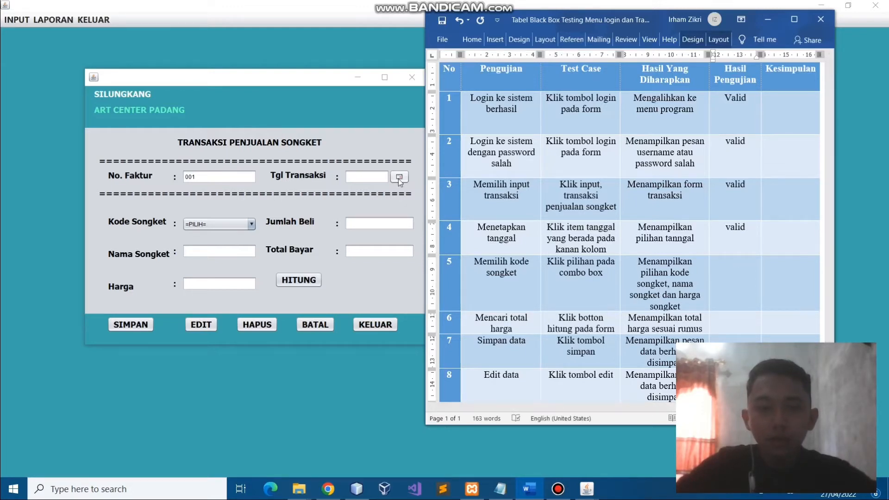
Set the transaction date to Apr 4, 2022 and try Kode Songket 001, 002 and 003
click(398, 179)
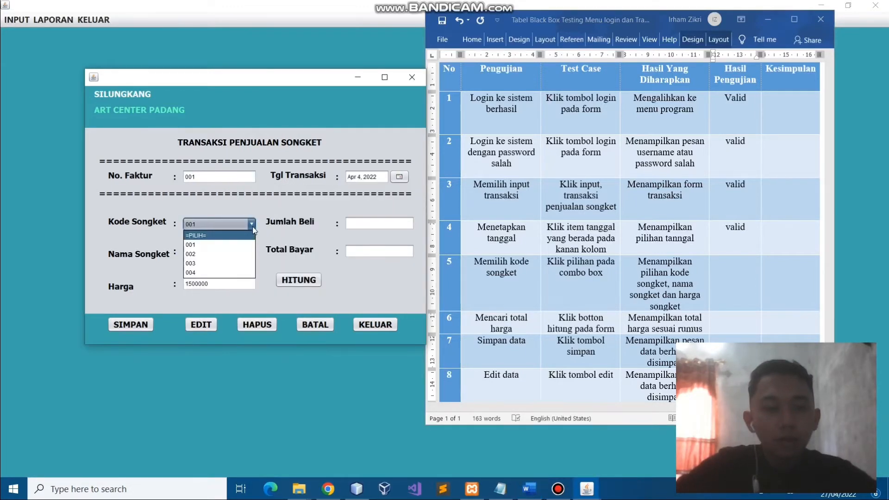
click(251, 227)
click(252, 226)
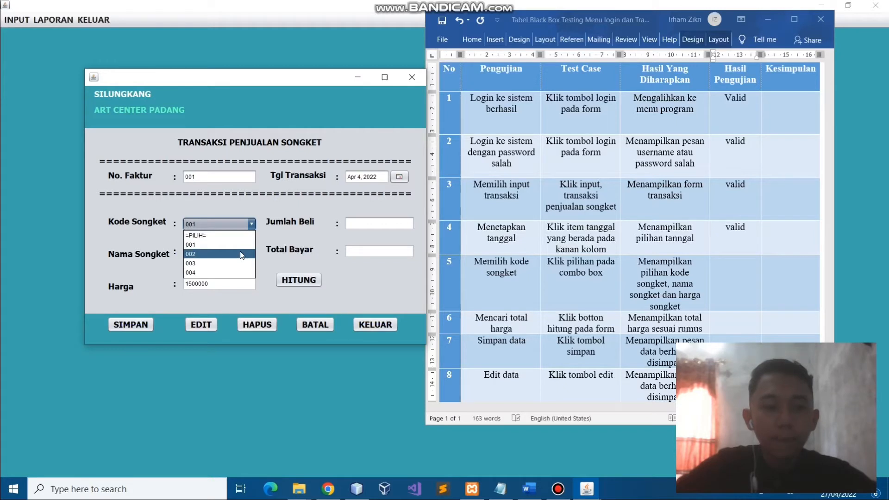
click(256, 229)
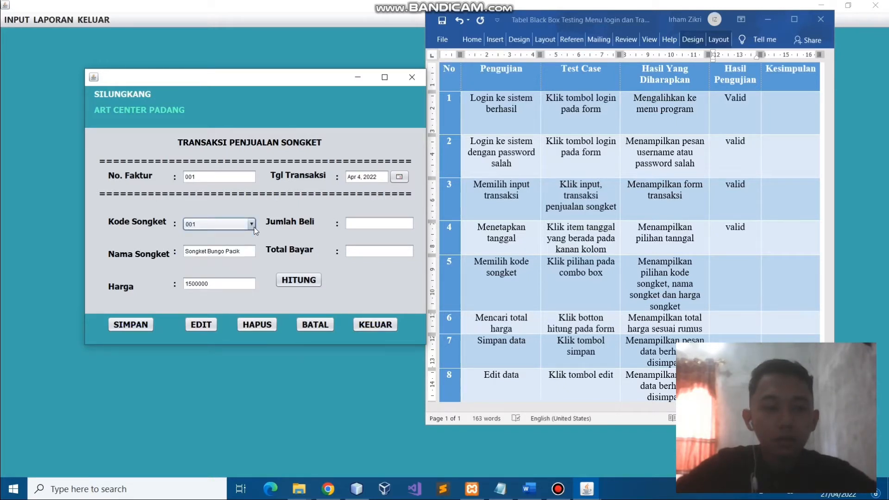
click(255, 229)
click(232, 244)
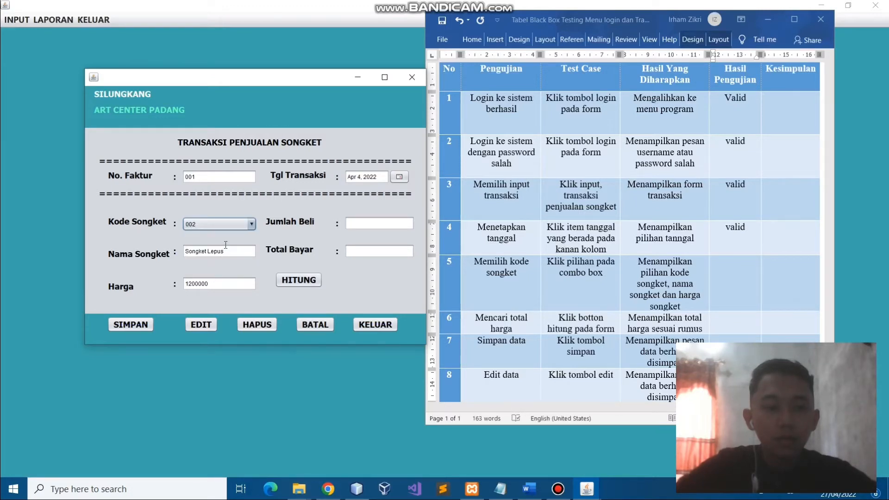
click(251, 225)
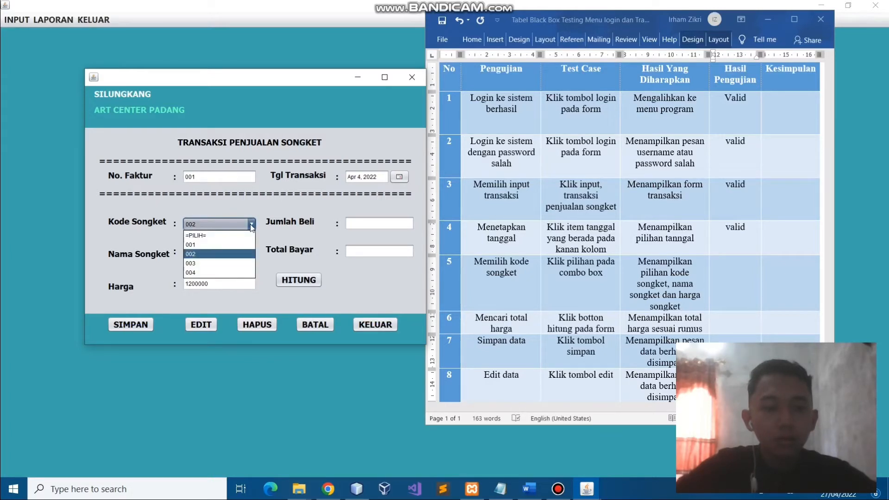
click(217, 263)
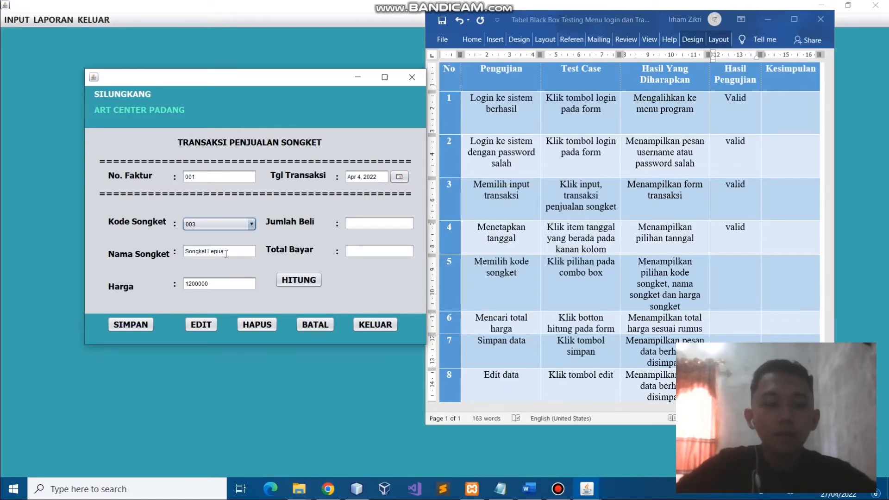
Enter 'tidak valid' in row 5's Hasil Pengujian cell
click(722, 297)
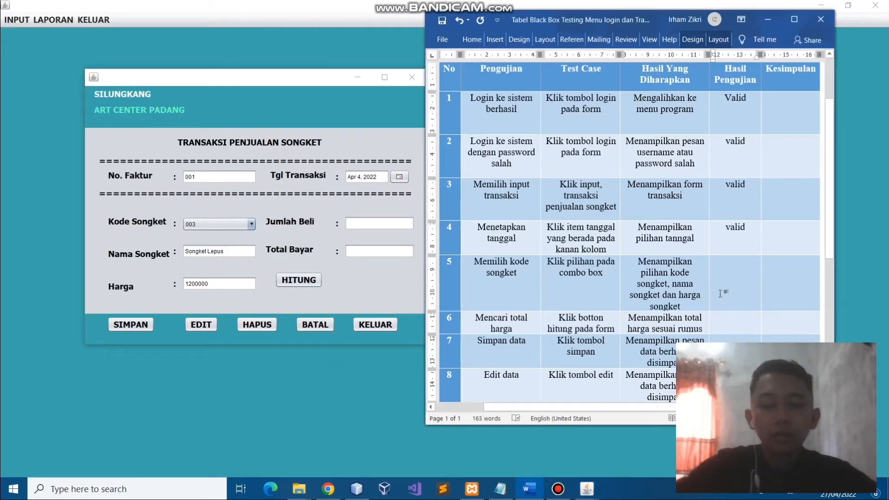
text(tidak validd)
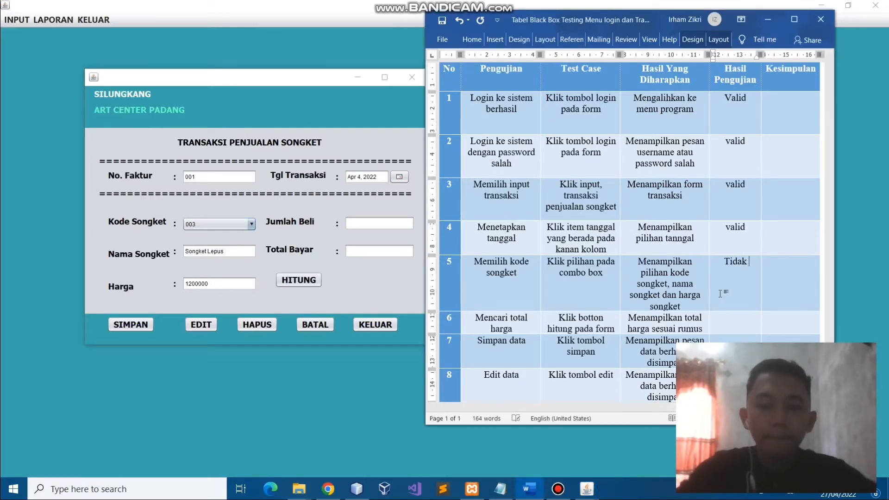
key(BackSpace)
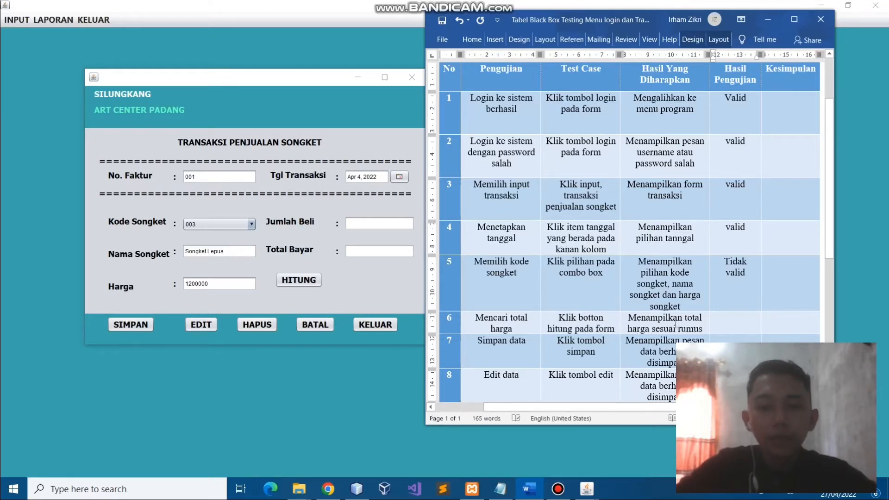
Enter Jumlah Beli 3, calculate Total Bayar 3600000, and record 'valid' for test 6
click(389, 226)
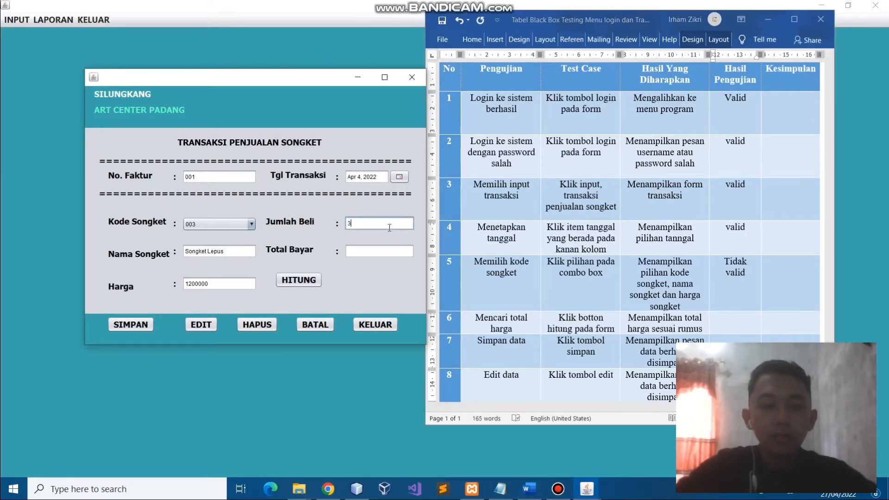
click(307, 279)
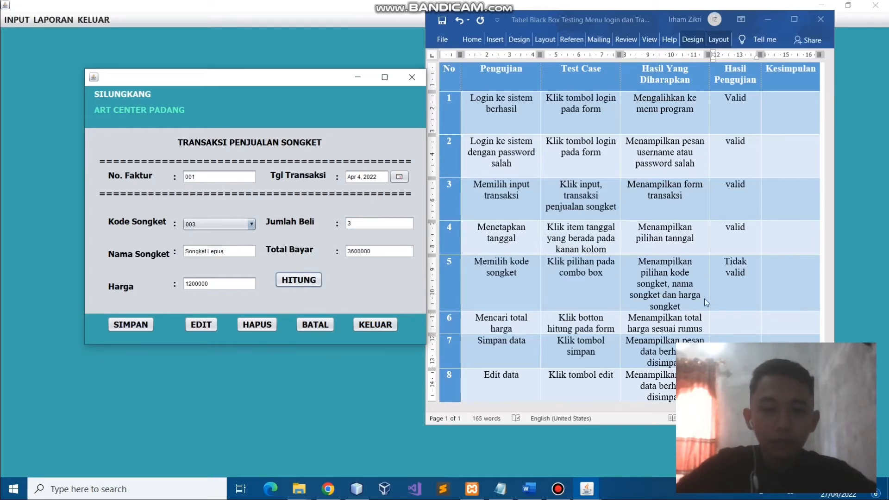
click(735, 317)
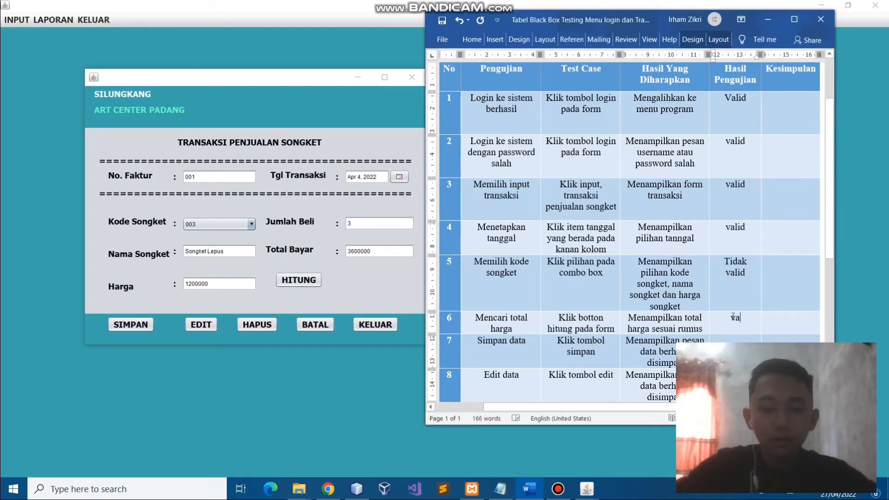
text(valid)
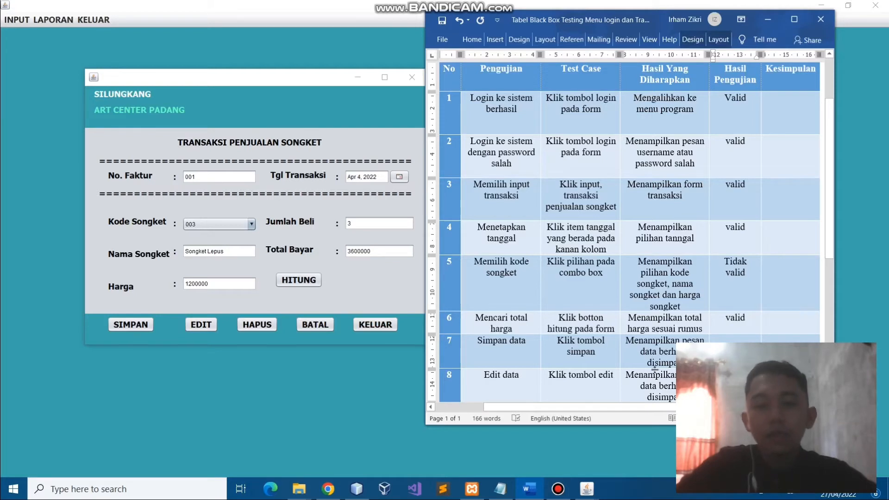
Save the transaction and record 'valid' for test 7 in Word
click(139, 324)
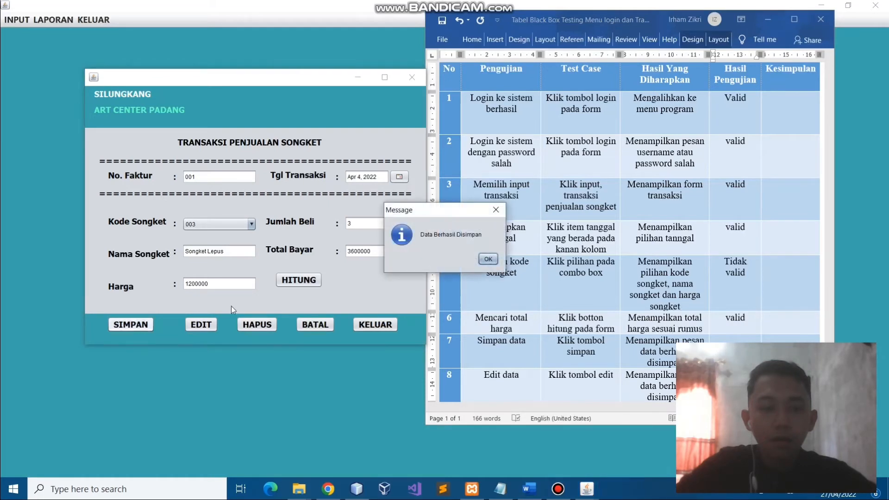
drag(450, 210, 291, 212)
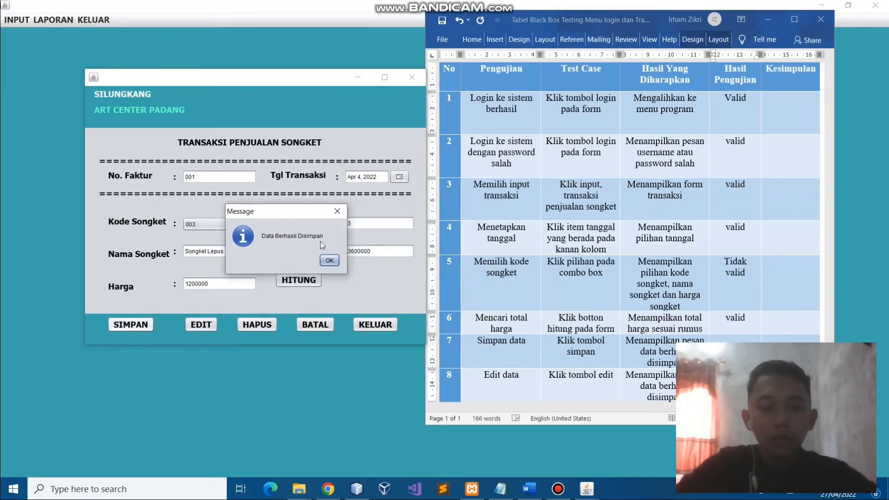
click(745, 318)
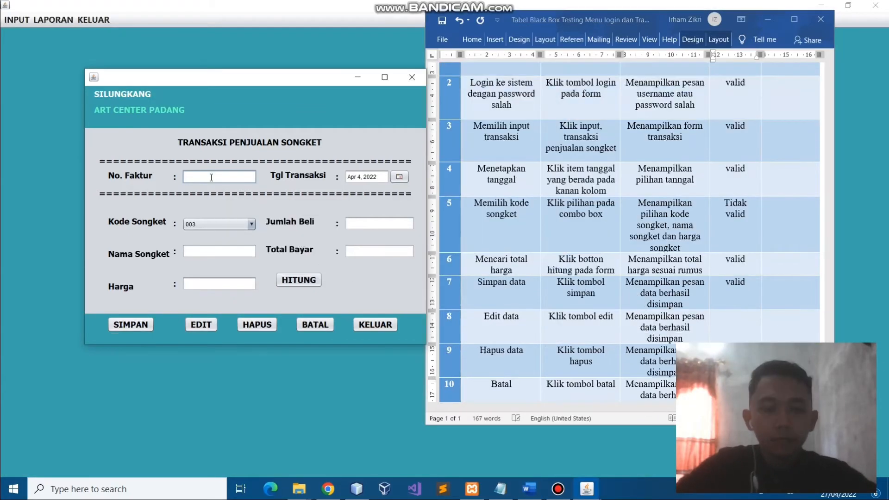
Reload invoice 001 and change its Kode Songket to 004 (Songket Tretes)
text(001)
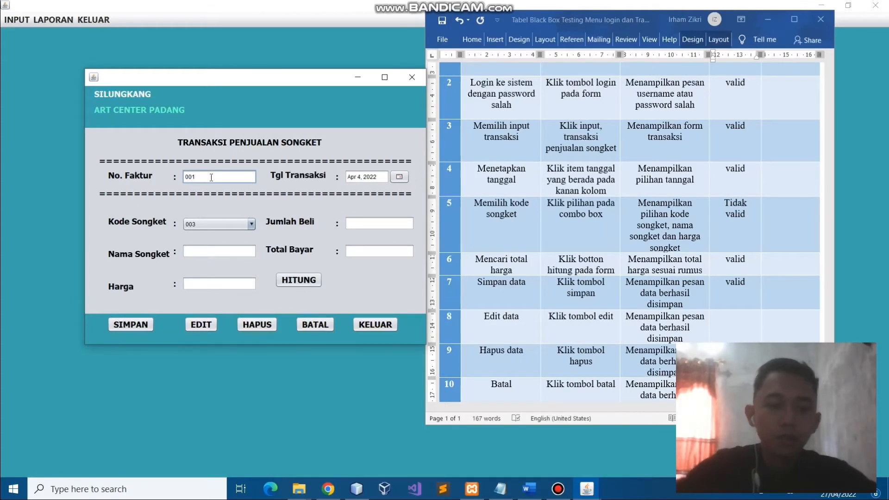
key(Return)
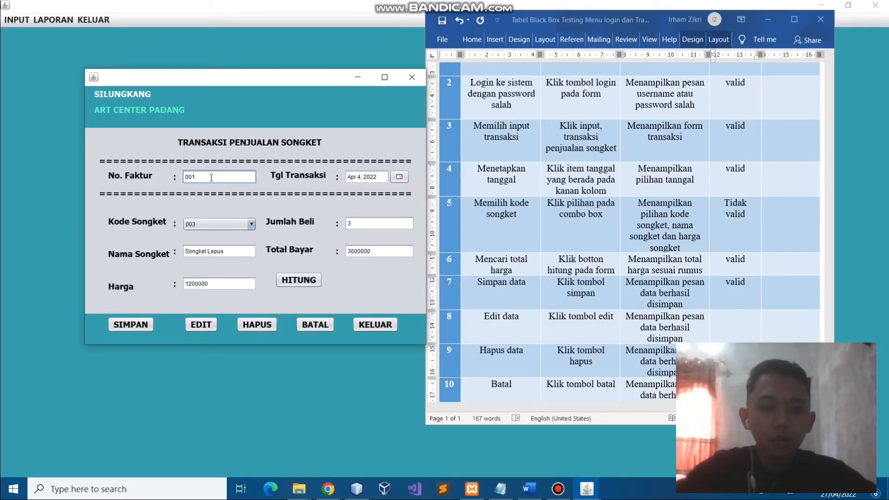
click(252, 225)
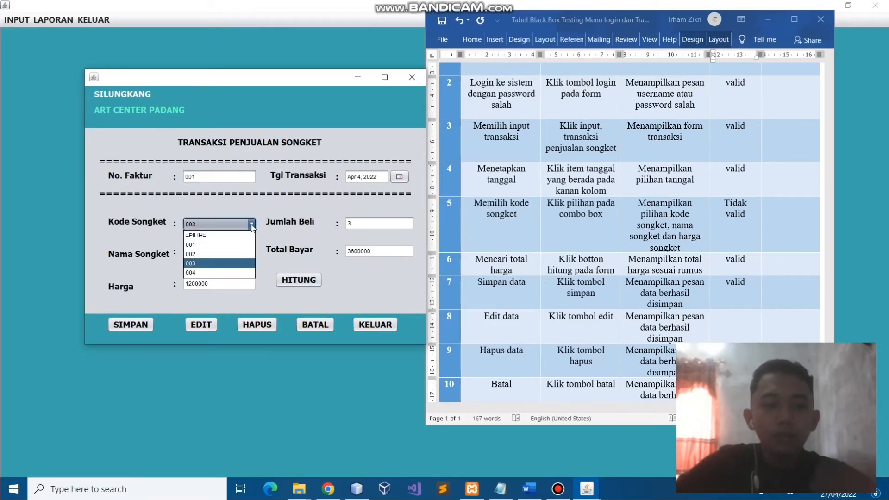
click(223, 275)
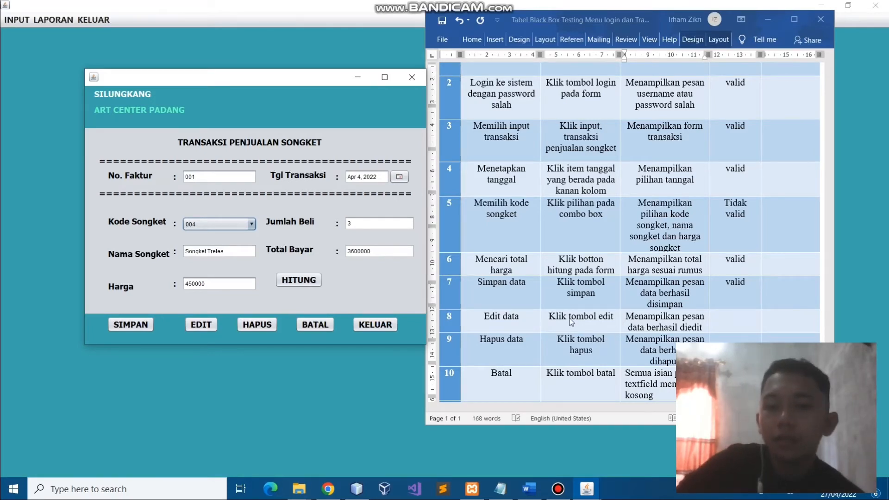
scroll(576, 324, up, 1)
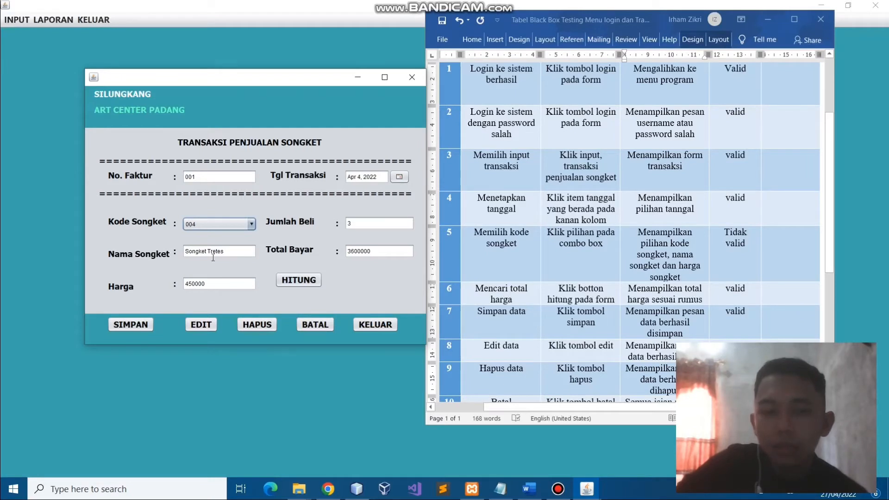
Edit invoice 001 with code 004, record 'valid' for test 8, and dismiss the confirmation
click(202, 324)
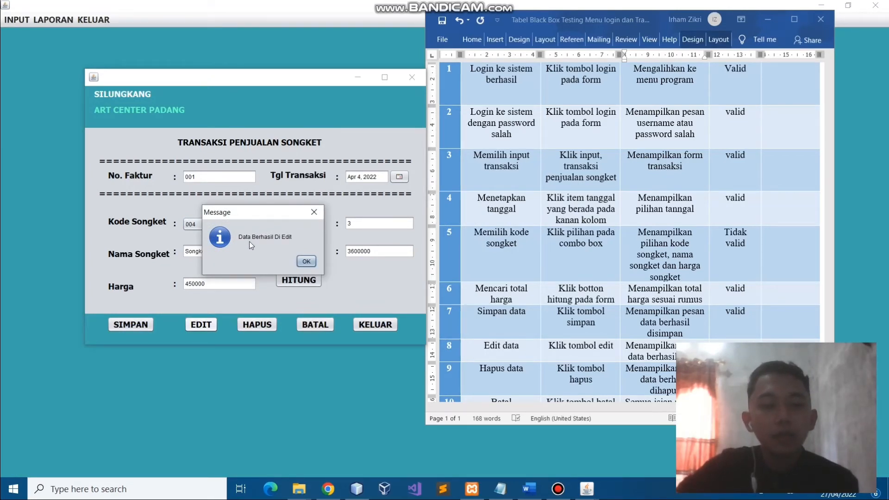
click(735, 348)
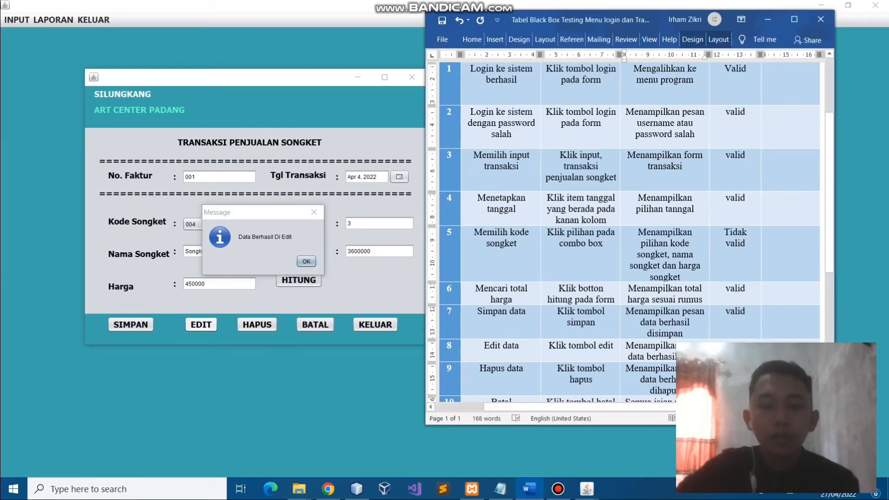
text(valid)
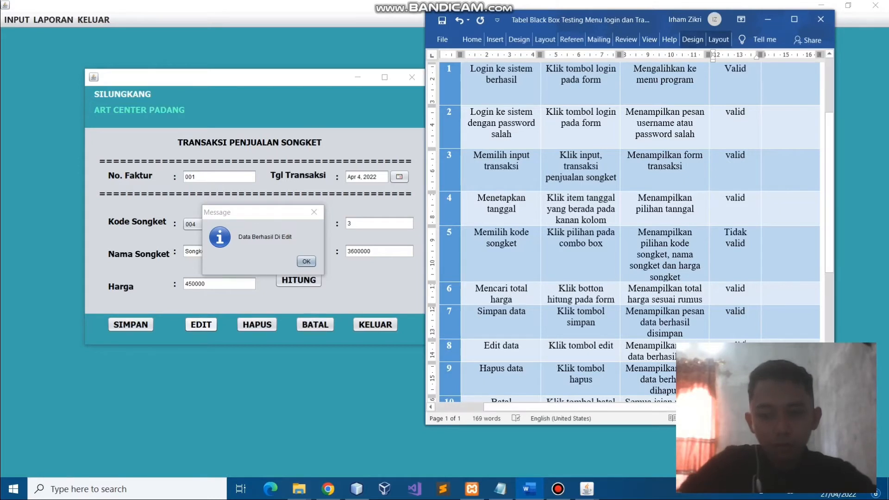
scroll(518, 366, down, 1)
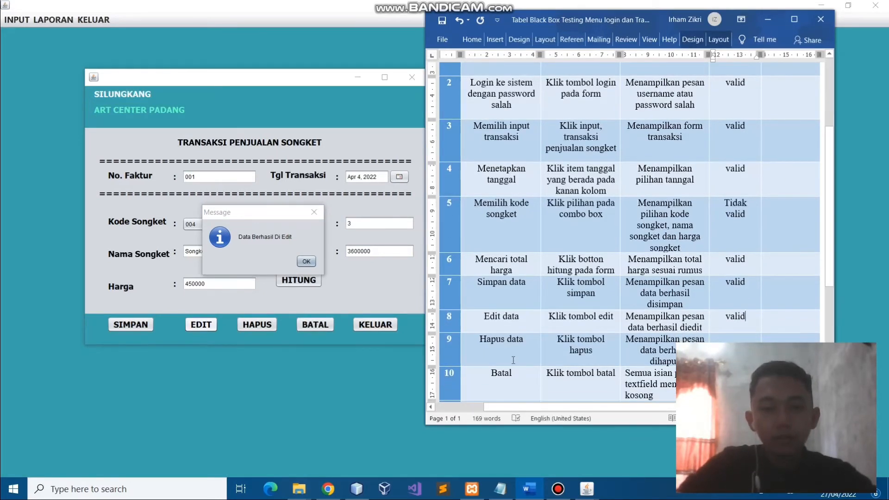
click(305, 262)
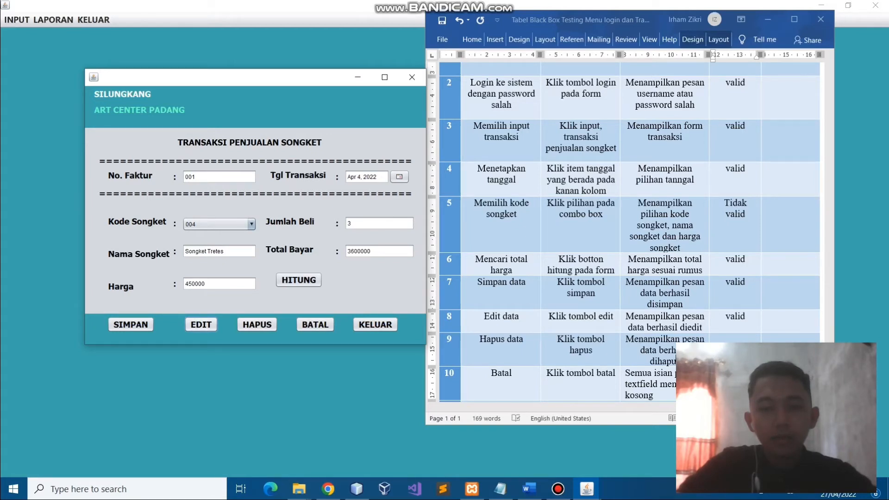
Delete the transaction record in the form and enter 'valid' as row 9's Hapus data result
click(266, 328)
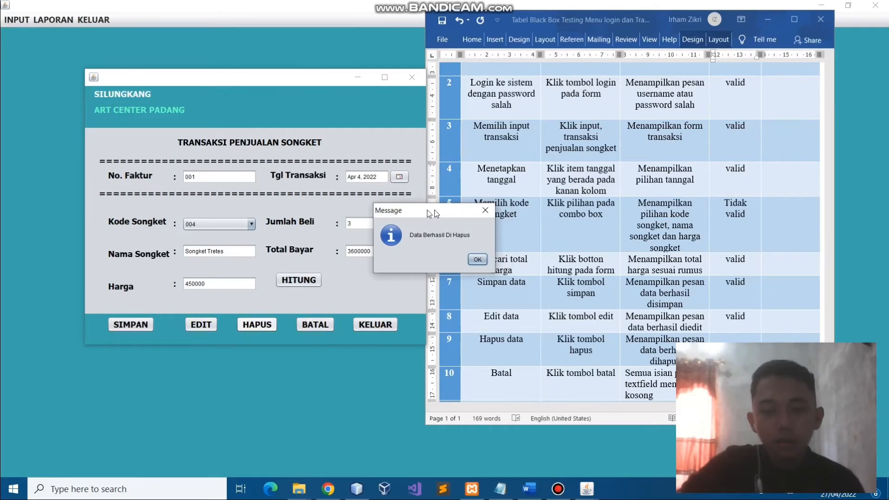
drag(426, 210, 290, 199)
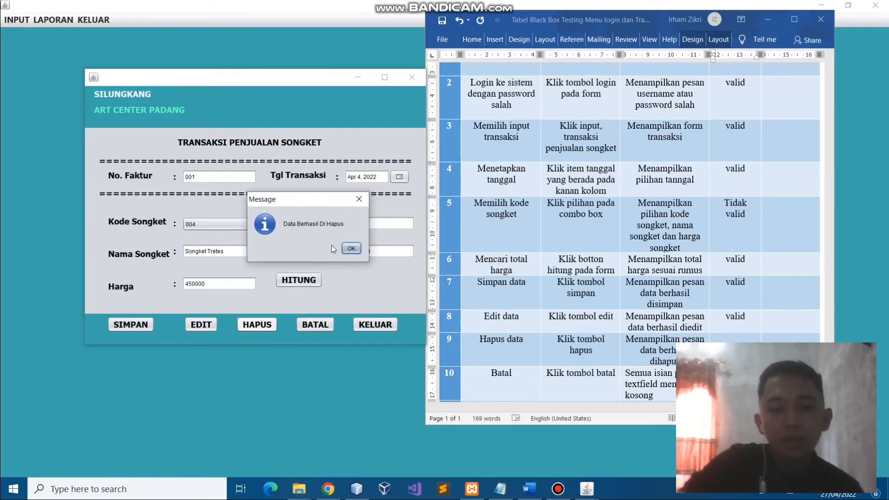
click(735, 347)
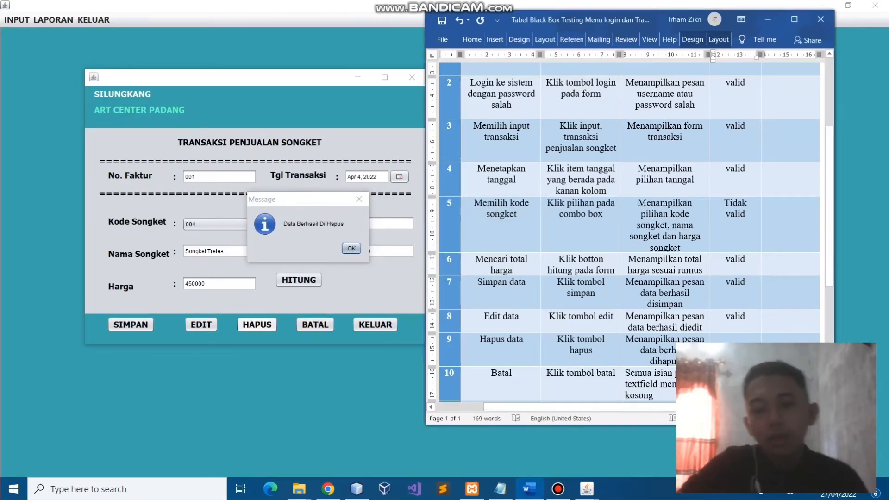
text(valid)
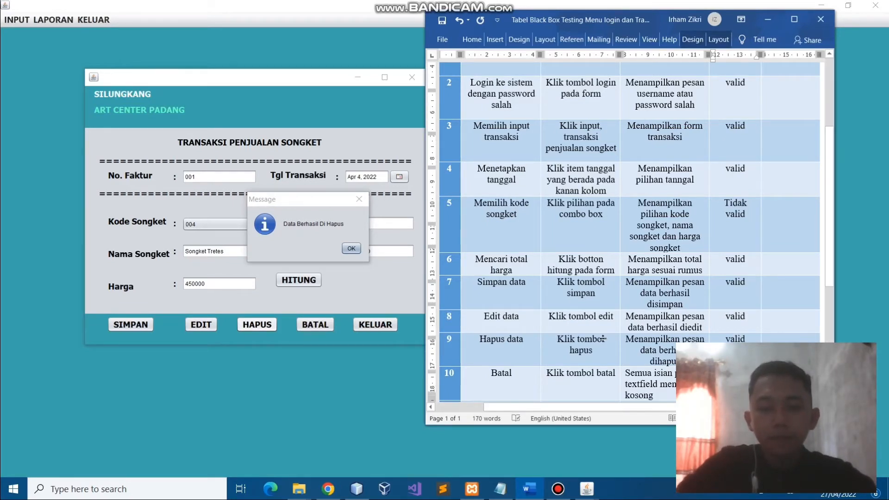
scroll(603, 339, down, 1)
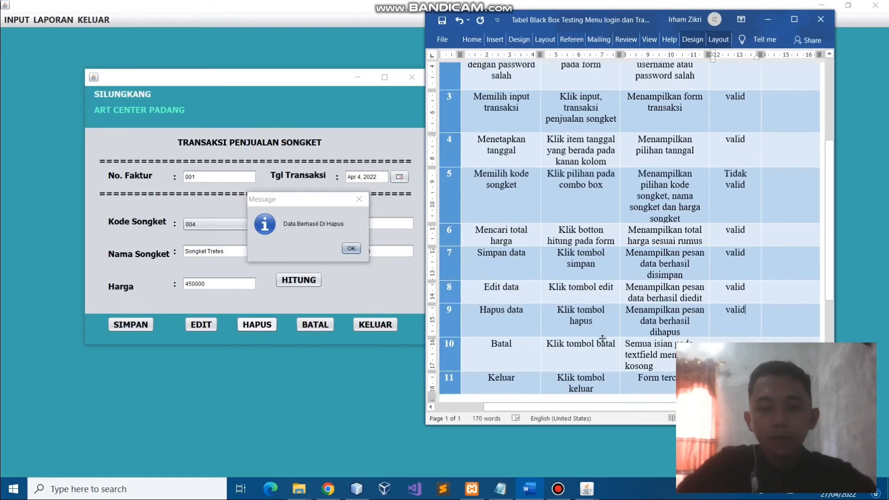
click(351, 248)
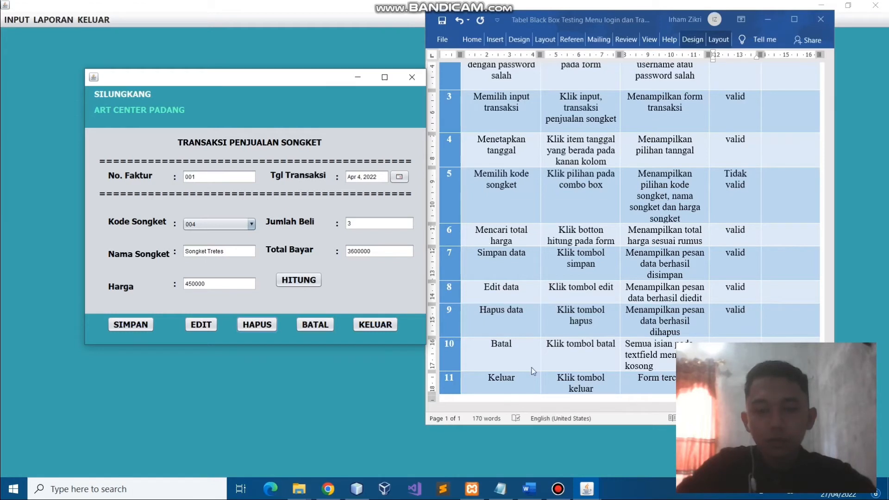
Clear the sales form with BATAL and enter 'valid' as row 10's Batal result
click(318, 325)
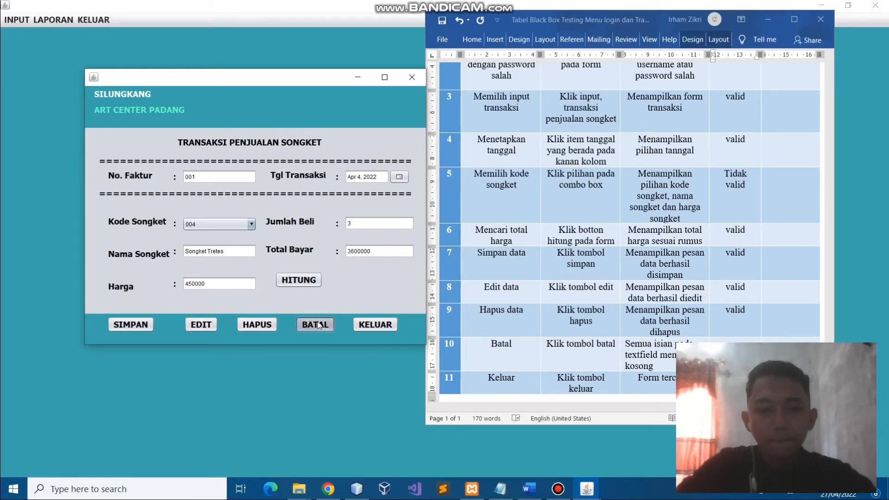
click(734, 353)
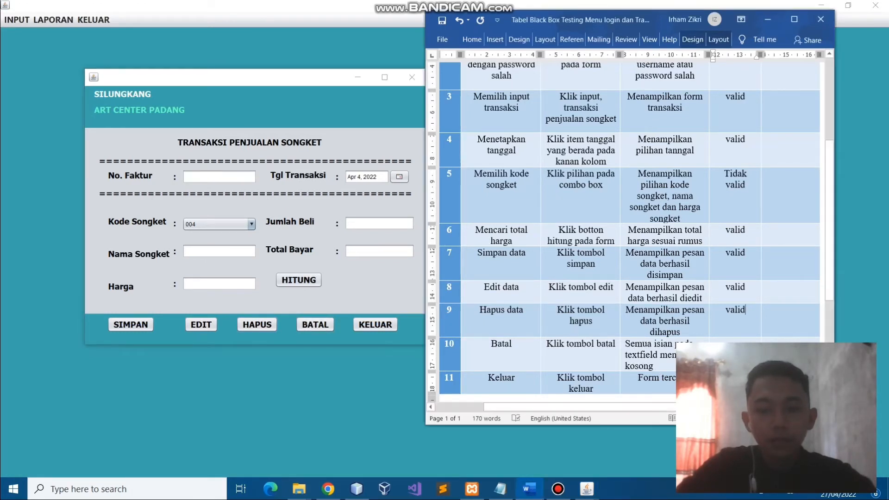
text(valid)
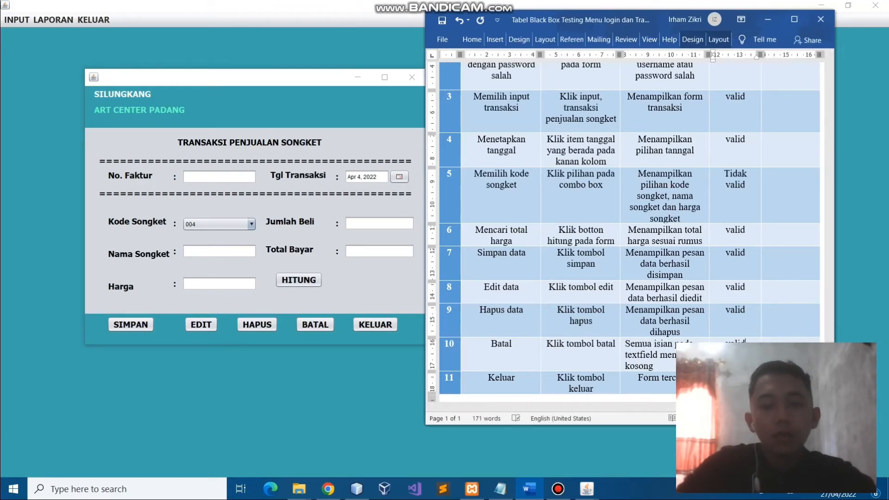
scroll(496, 325, down, 2)
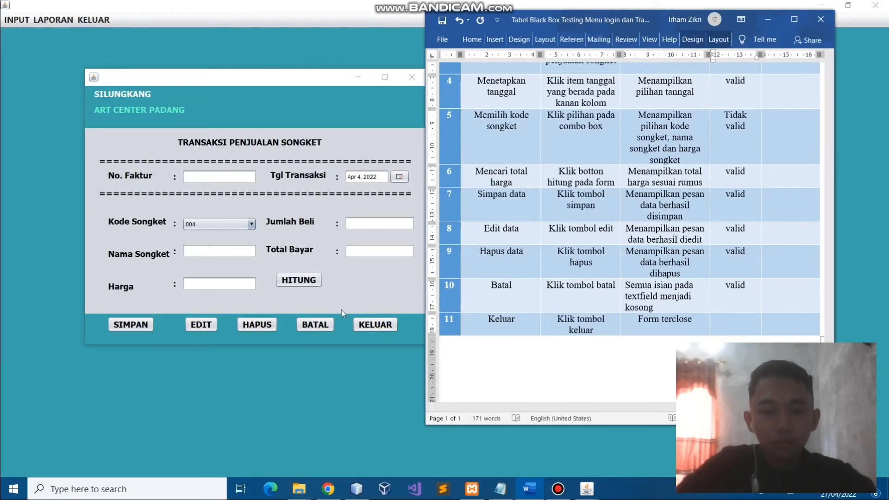
Close the sales form with KELUAR and enter 'valid' as row 11's Keluar result
click(381, 326)
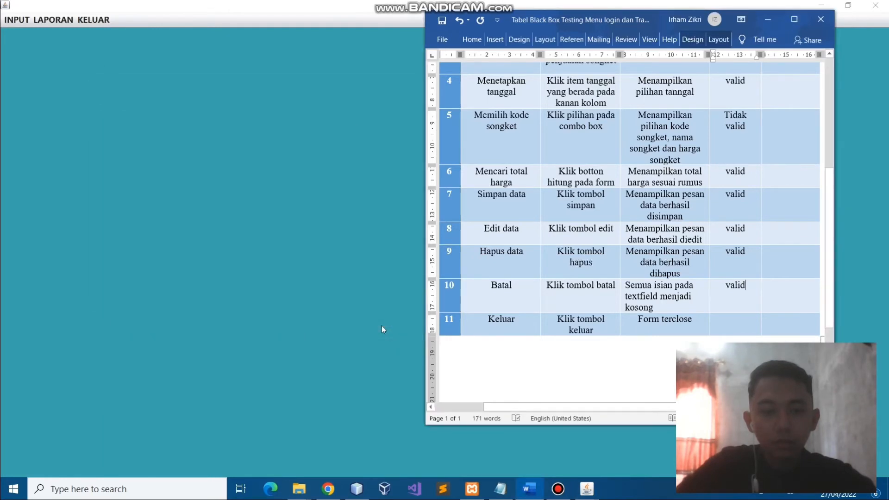
click(752, 328)
text(va)
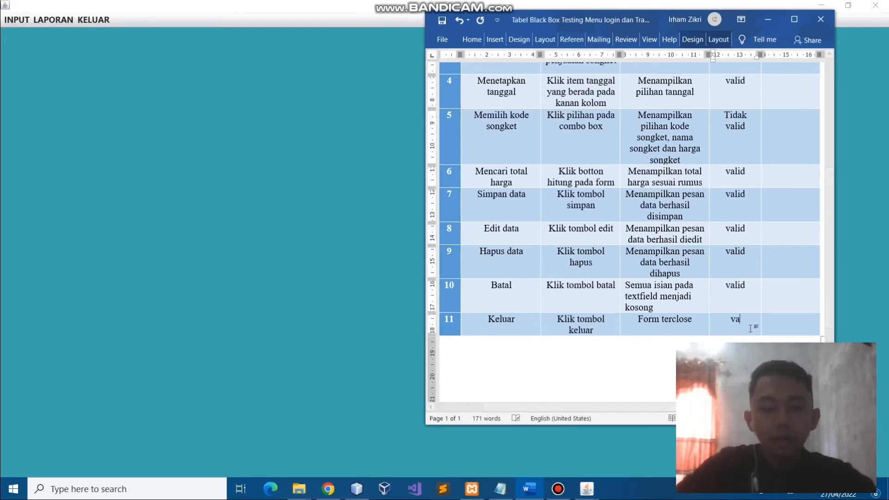
text(lid)
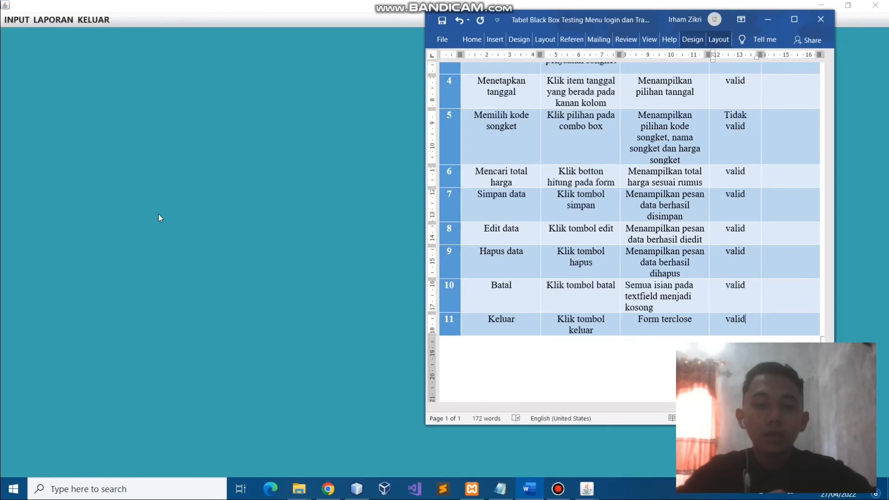
scroll(541, 105, up, 5)
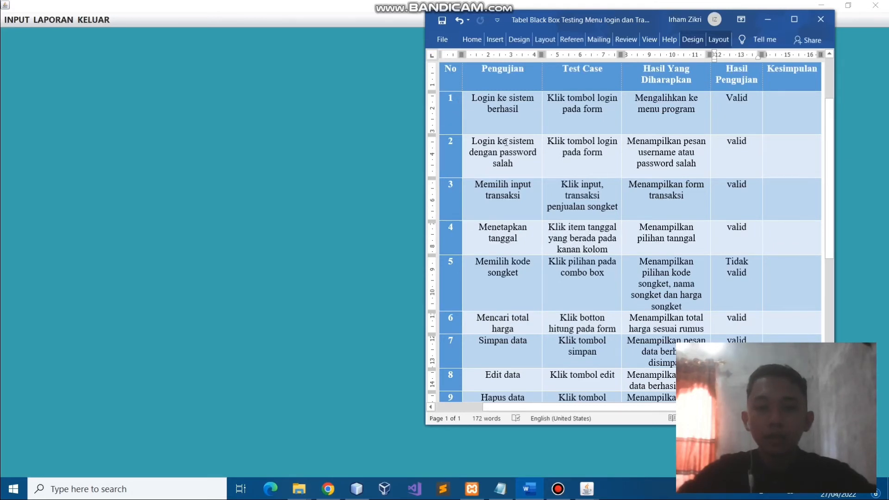
scroll(528, 139, up, 1)
scroll(530, 139, down, 2)
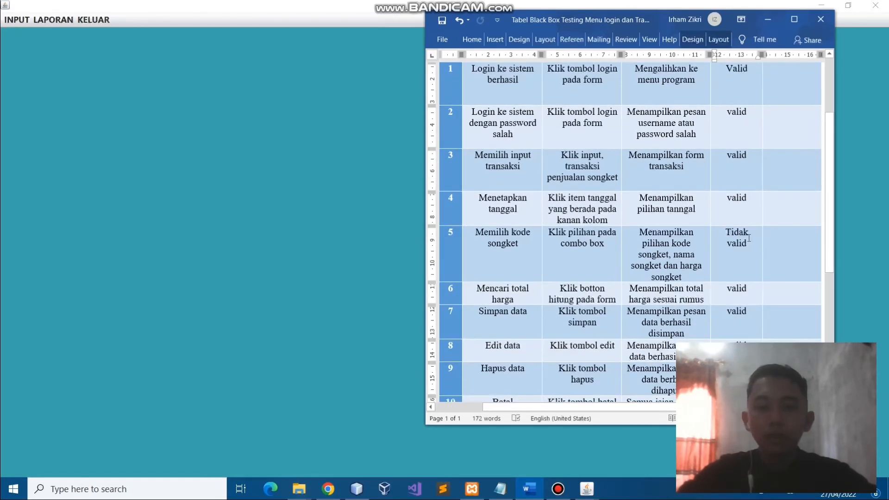
scroll(736, 166, up, 1)
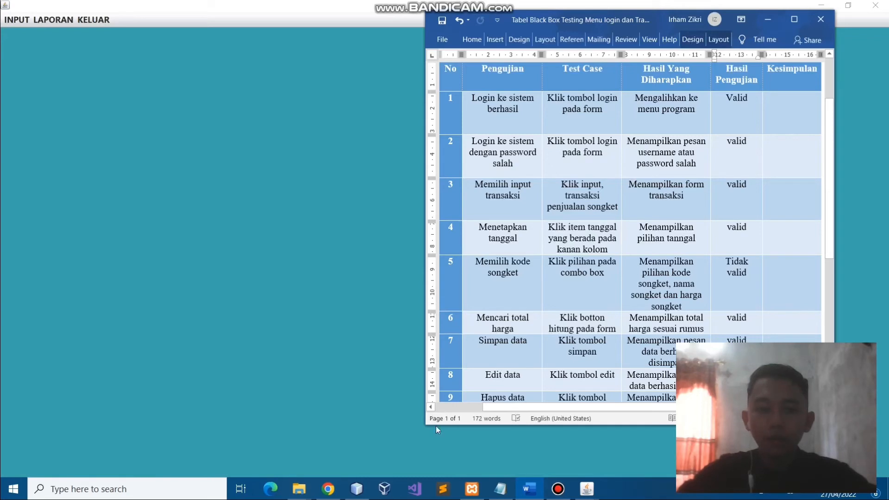
In the Kode Songket combo-box handler, change the 03 condition to 003
click(358, 490)
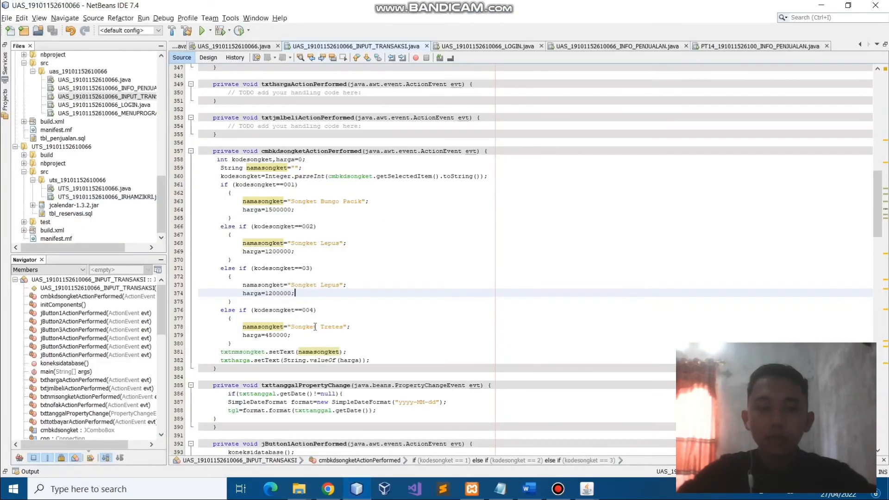
click(216, 56)
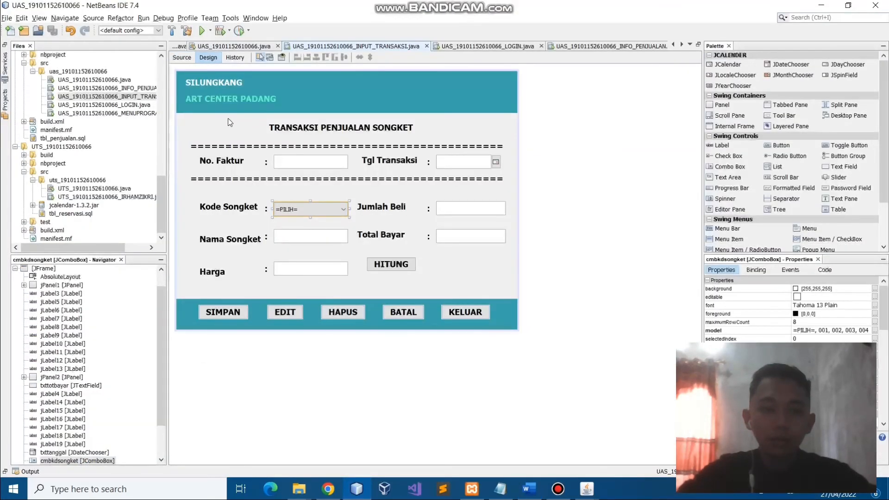
double_click(298, 213)
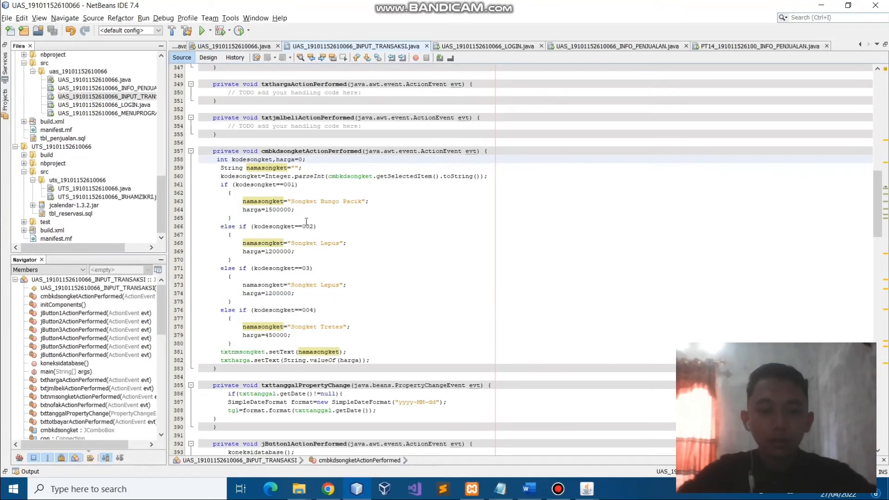
scroll(302, 218, down, 1)
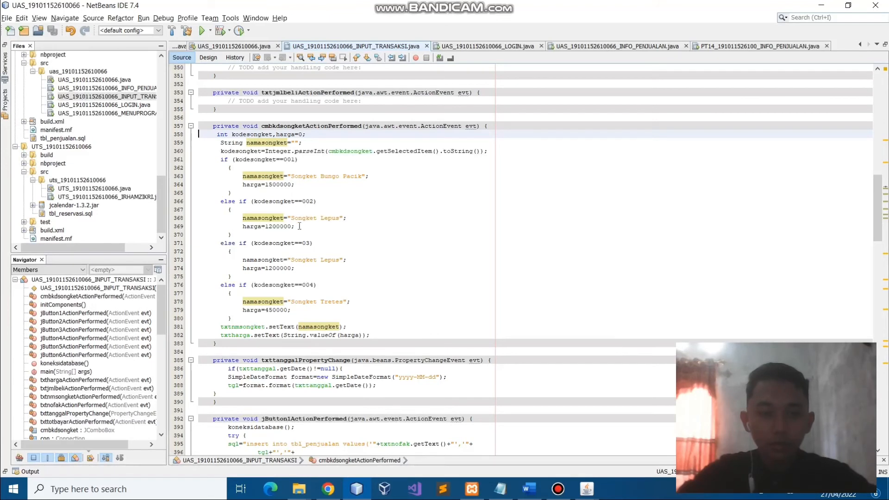
click(305, 243)
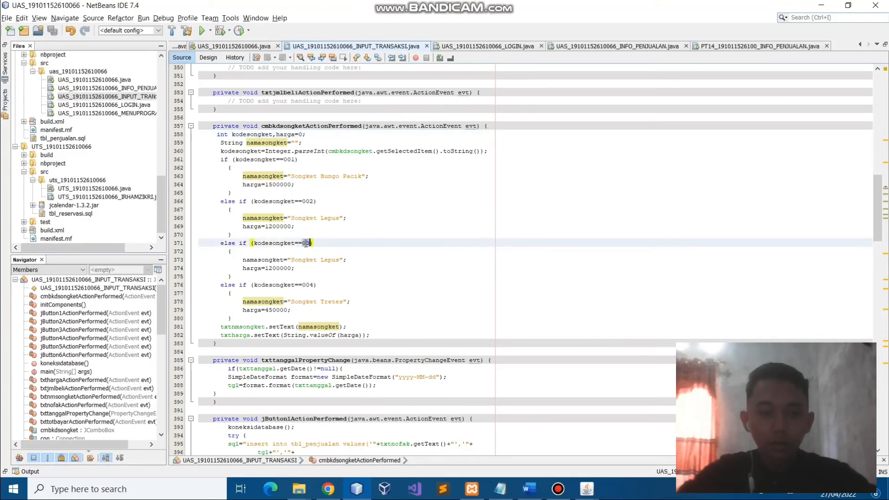
text(0)
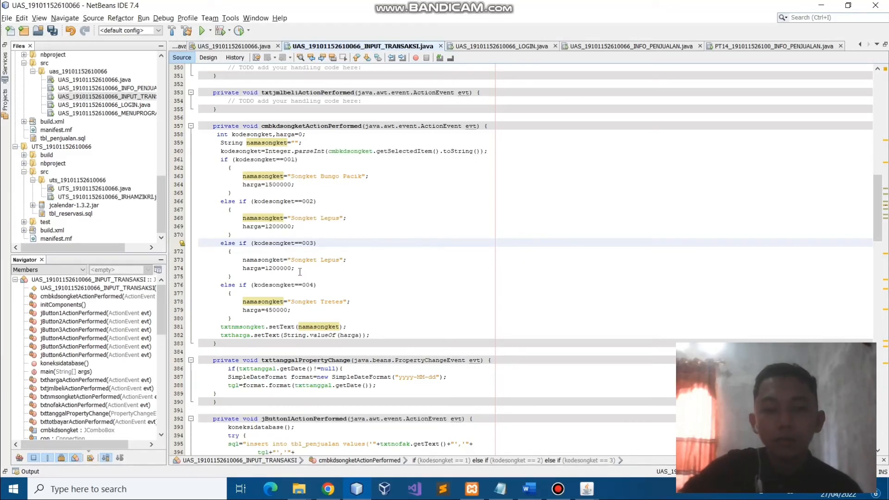
Rename Songket Lepus to Songket Limar, change the price to 8500000, then save and run
click(341, 260)
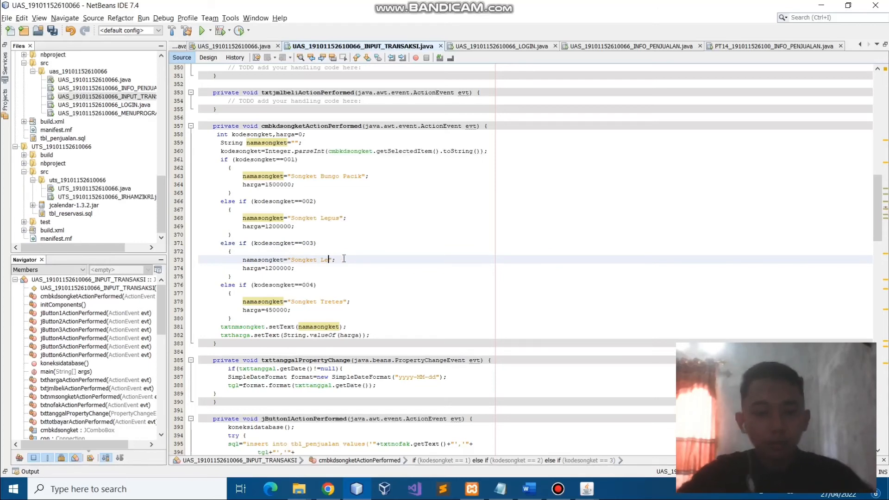
key(BackSpace)
key(BackSpace)
key(BackSpace)
key(BackSpace)
text(imar)
key(Down)
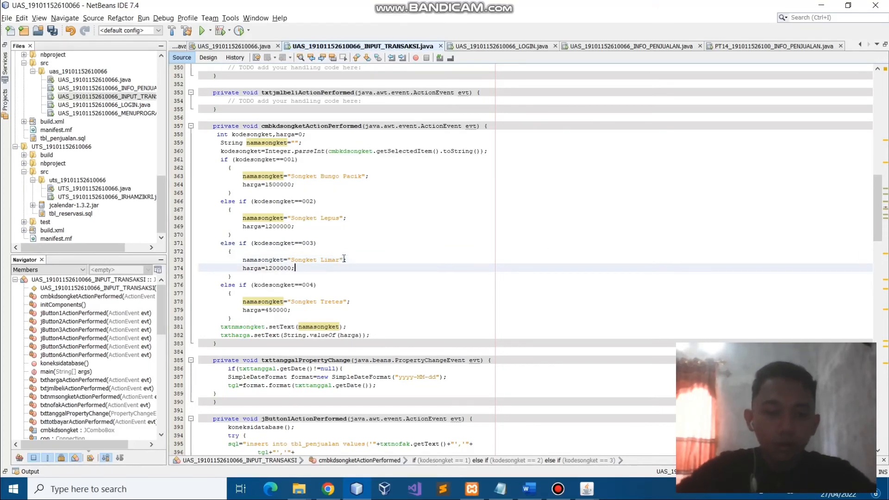
key(Left)
key(Left)
key(Left)
key(Left)
key(Left)
key(BackSpace)
key(BackSpace)
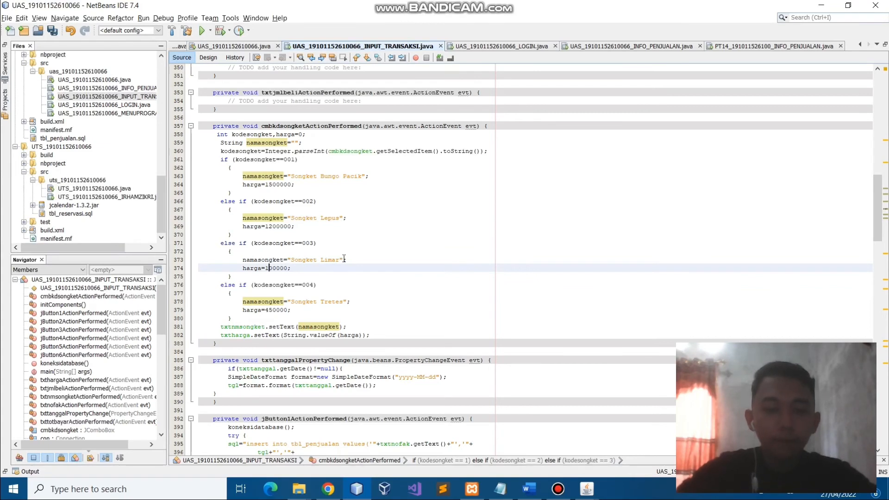
text(85)
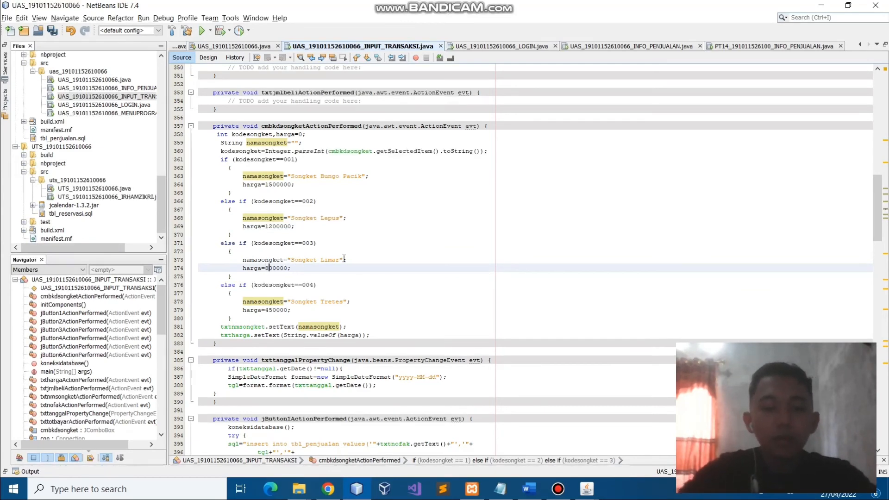
key(ctrl+s)
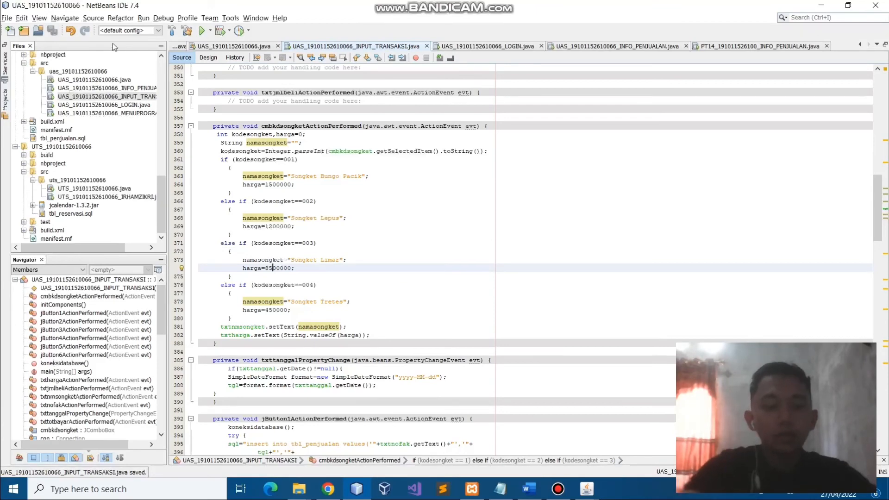
key(F6)
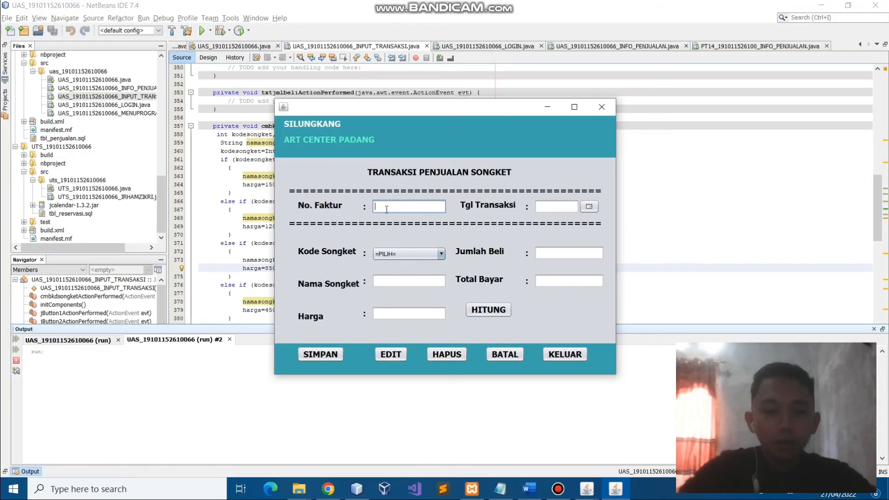
Set date Apr 8, 2022, choose code 003 (Songket Limar, 8500000), and save the transaction
click(589, 207)
click(563, 261)
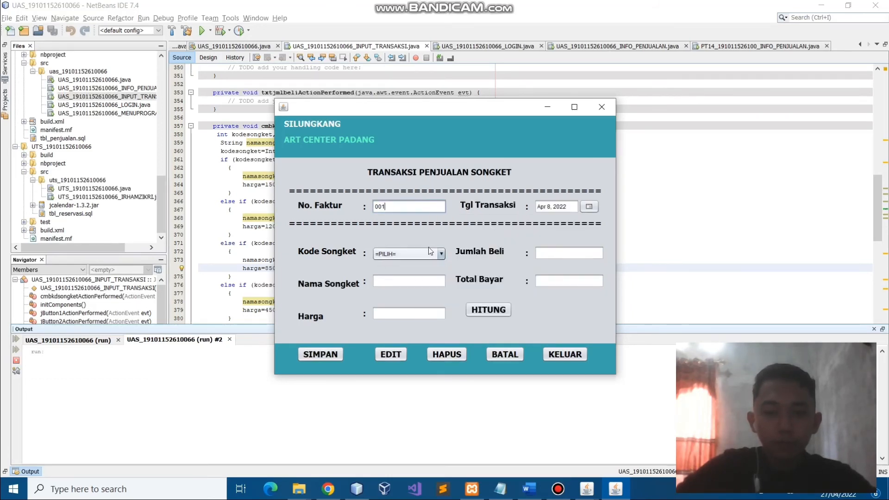
click(441, 254)
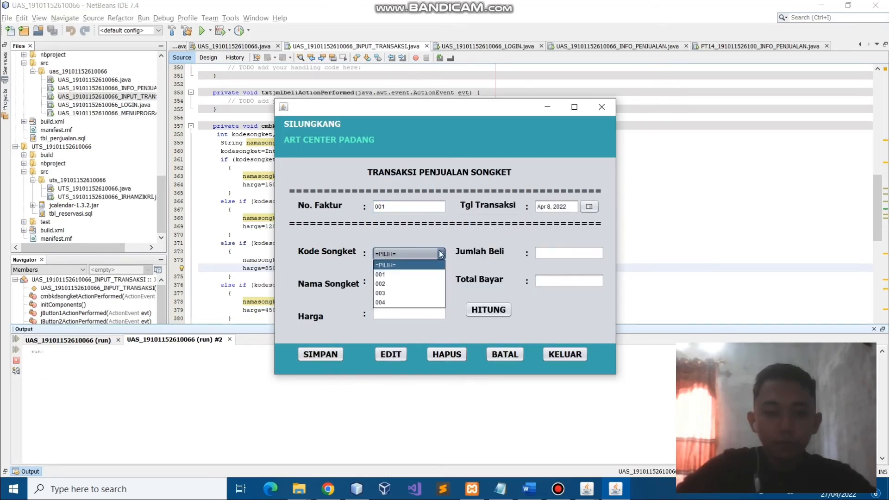
click(403, 283)
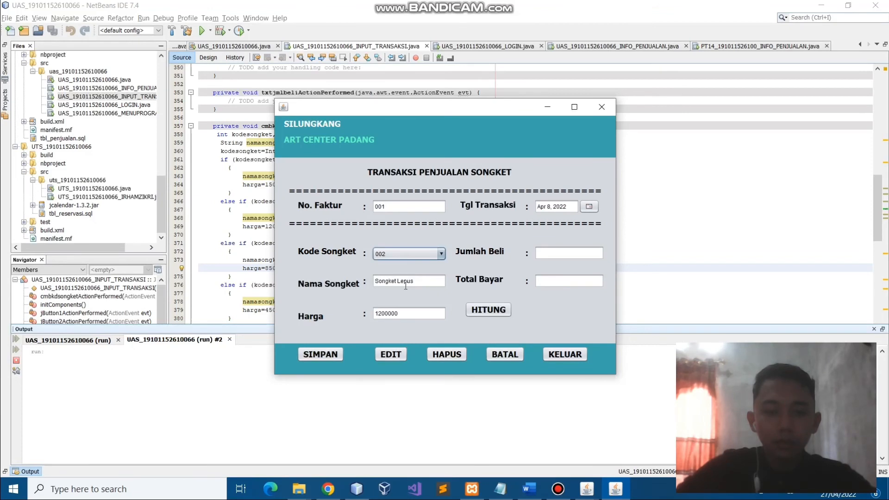
click(441, 254)
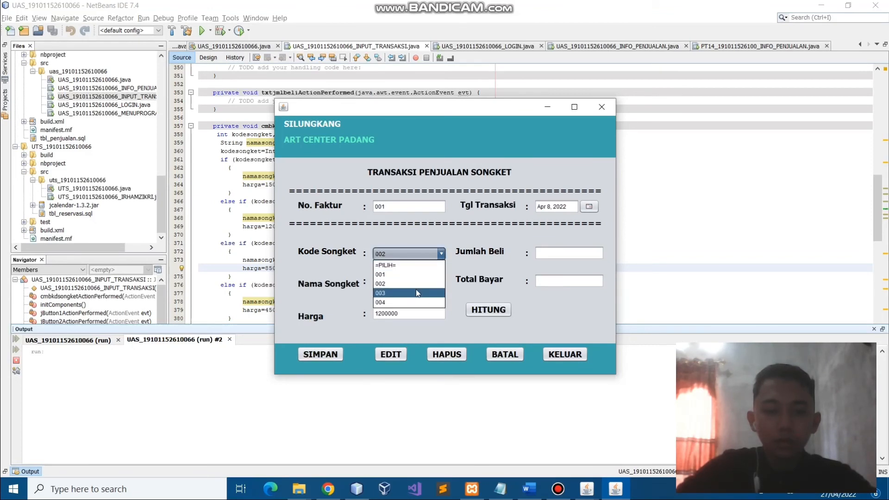
click(417, 293)
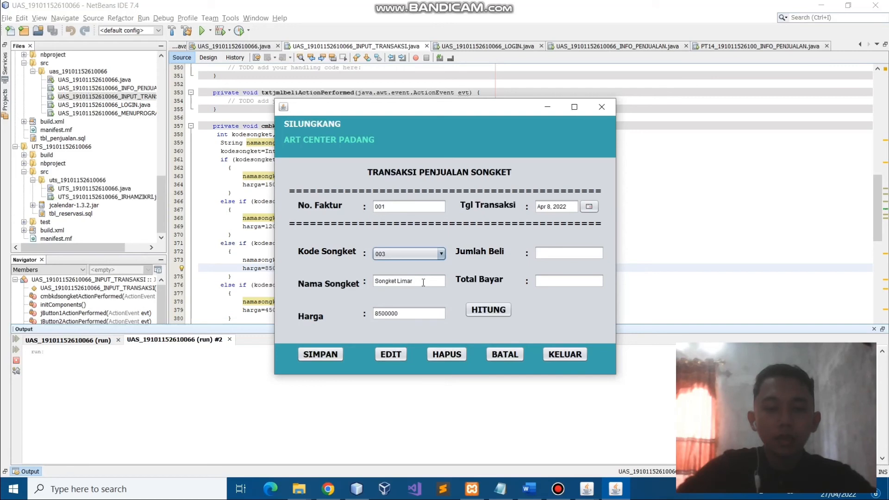
click(322, 355)
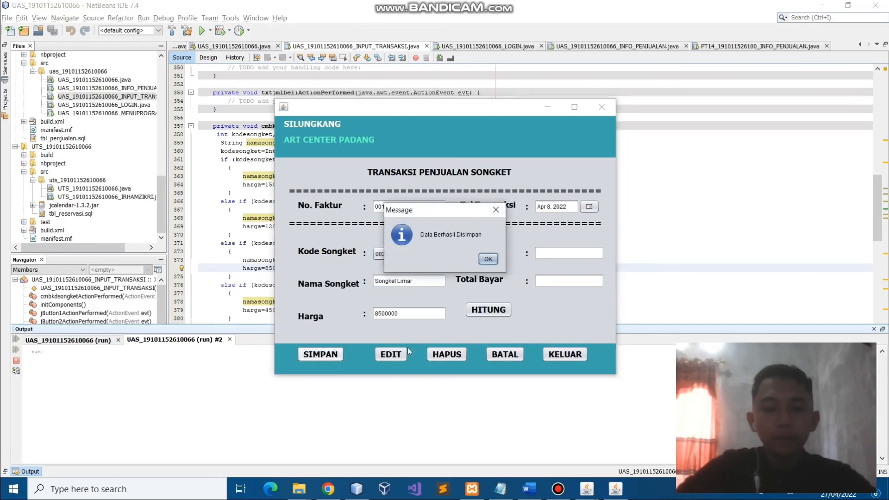
click(488, 259)
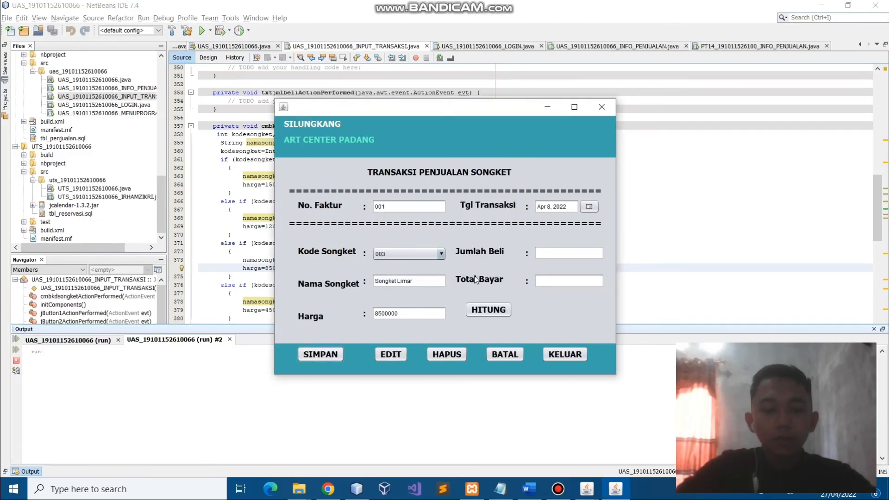